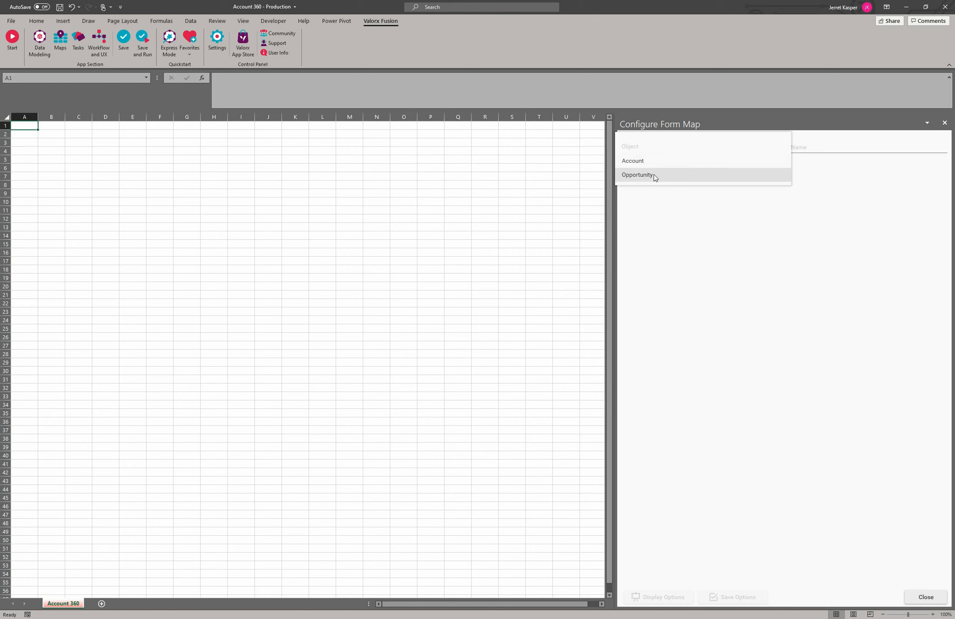
Choose Opportunity as the form map's object and name the map "Account & Opportunity Header Fields".
left_click(658, 177)
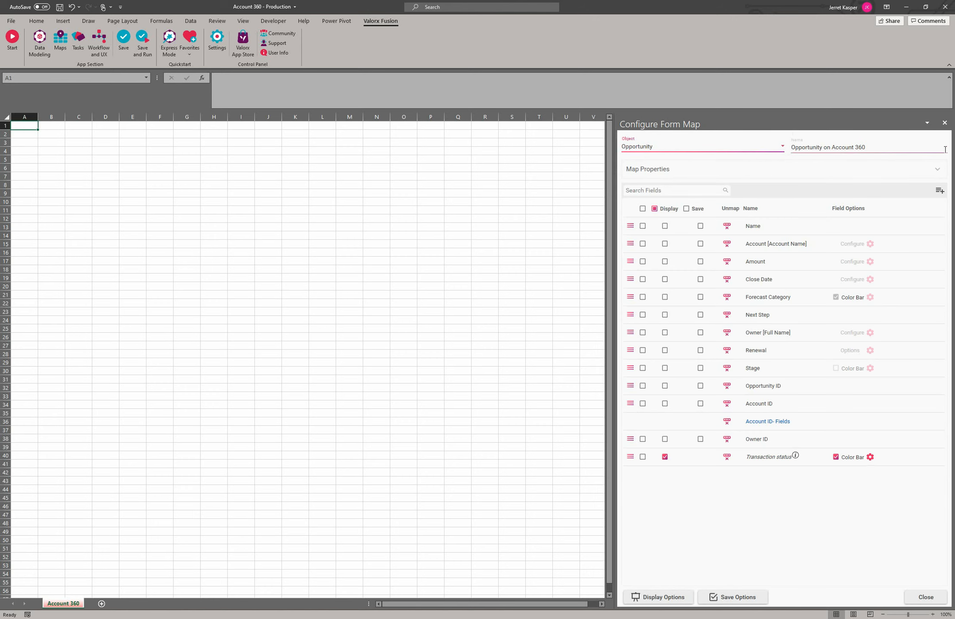
left_click(883, 147)
left_click_drag(880, 147, 793, 155)
type("Account &")
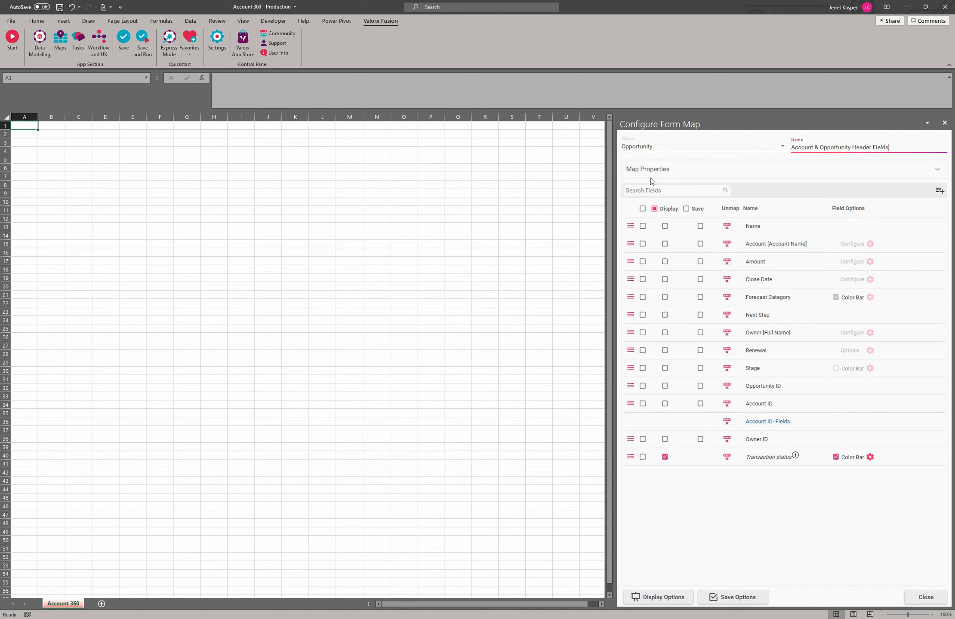
Expand the map properties and the Account ID fields group, and review the fields available for mapping.
left_click(660, 169)
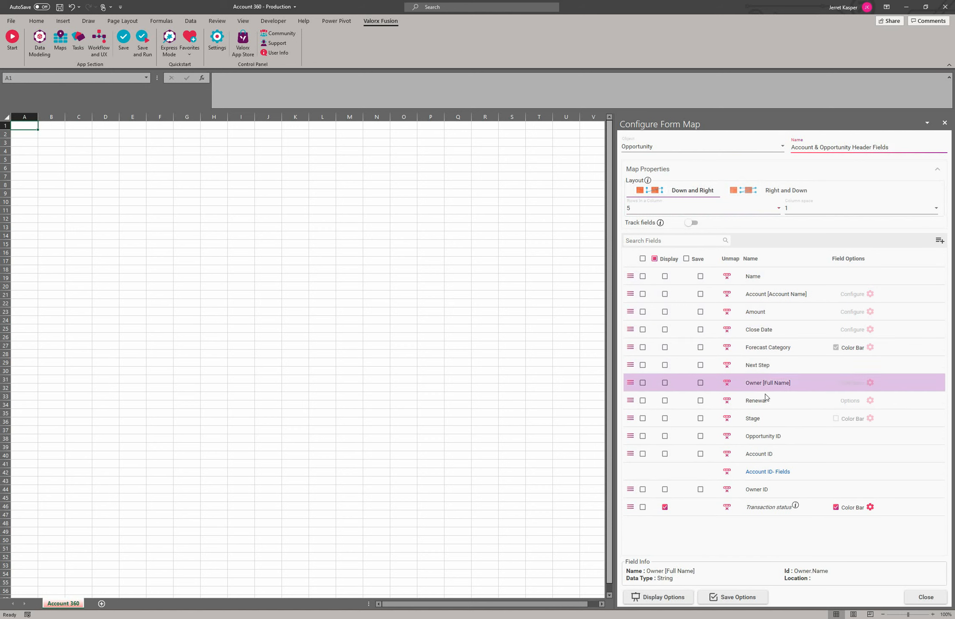
left_click(753, 472)
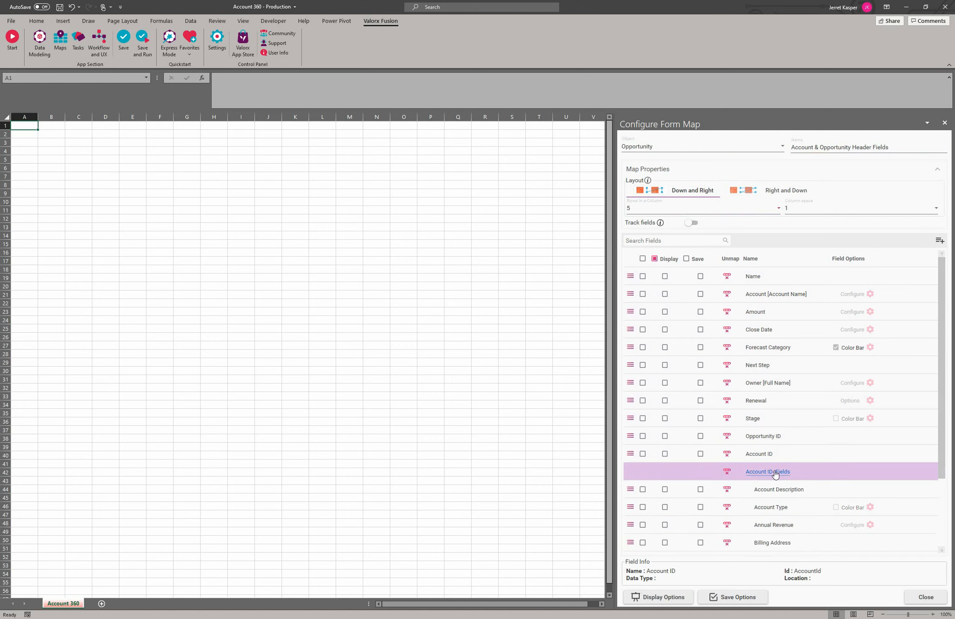
scroll(769, 473, "down", 3)
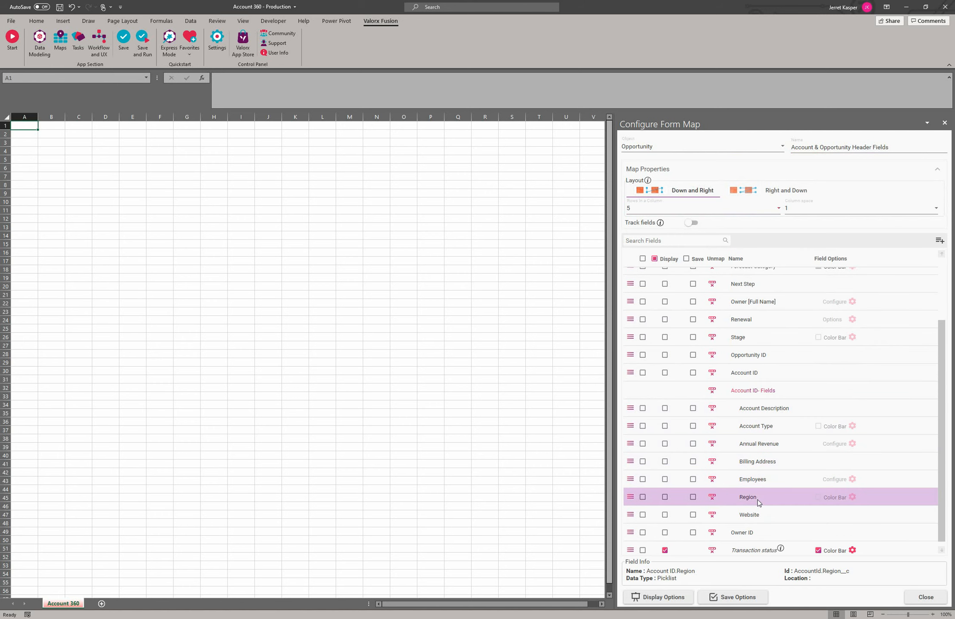
scroll(768, 451, "up", 3)
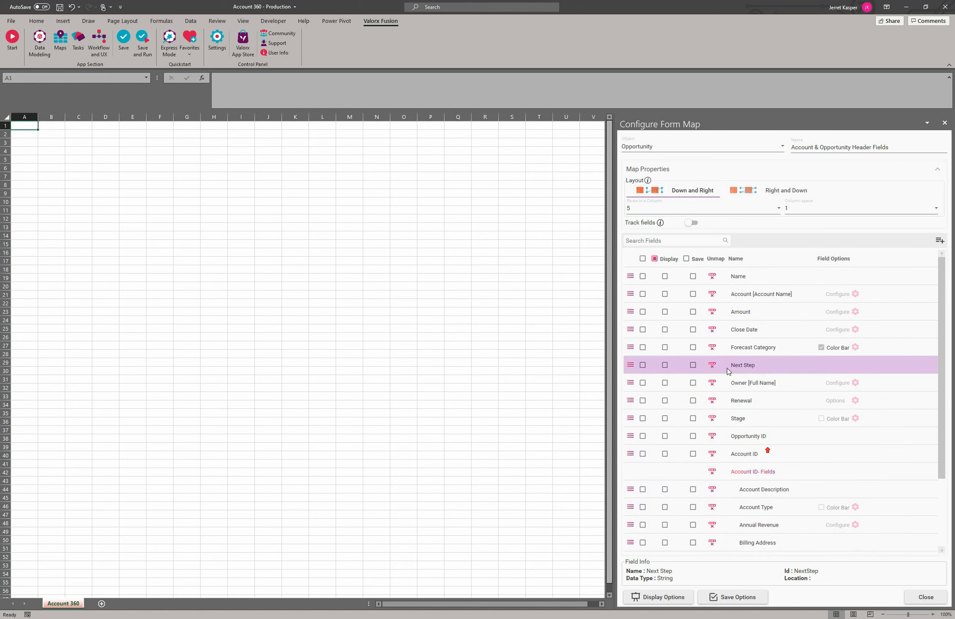
Map all fields onto the sheet at C4 using the Down and Right layout with 5 rows in a column.
left_click(642, 259)
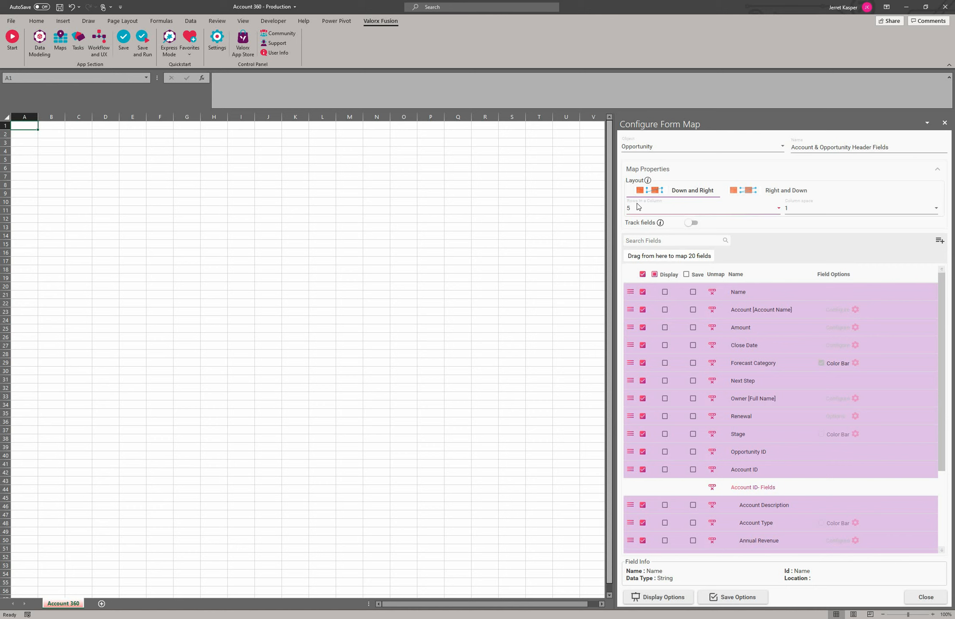
left_click(756, 209)
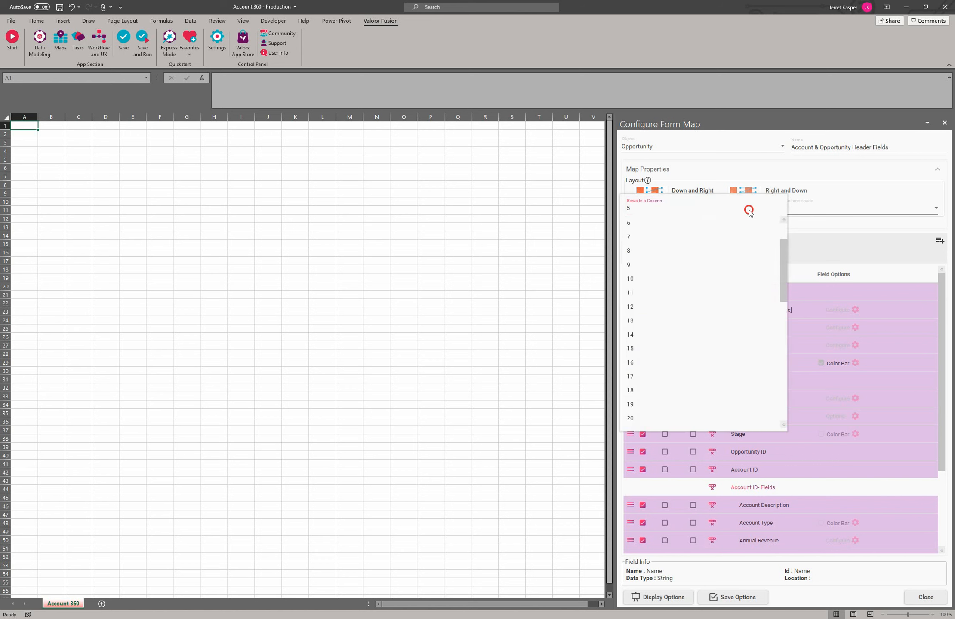
left_click(749, 209)
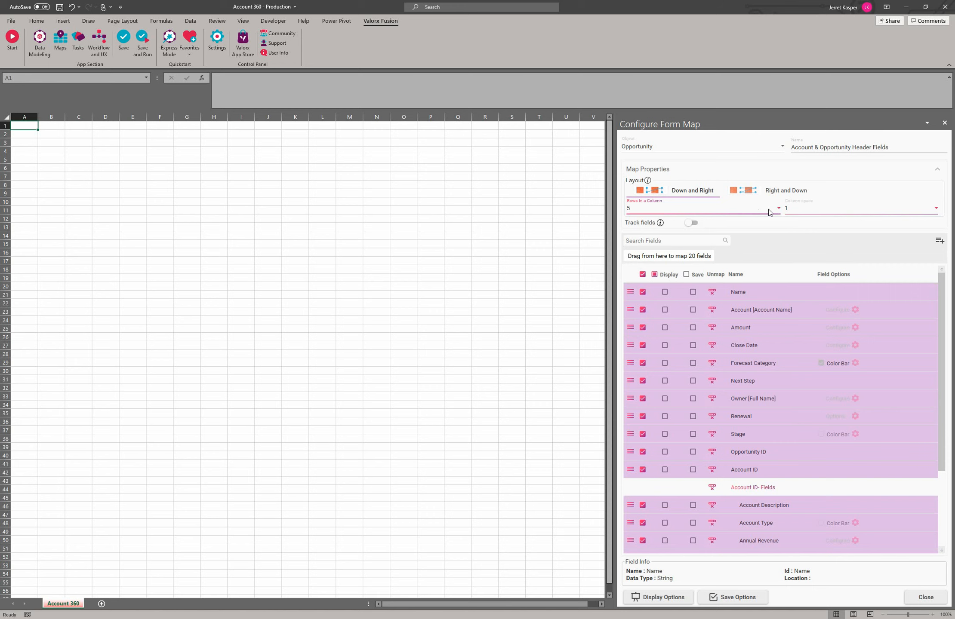
left_click(727, 209)
scroll(783, 265, "up", 3)
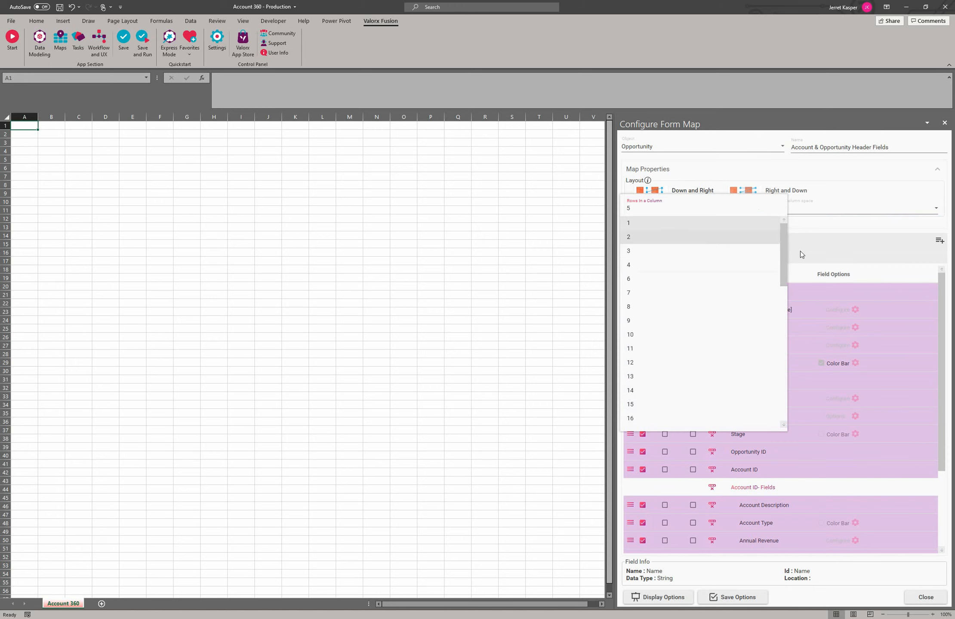
mouse_move(784, 240)
left_mouse_down()
mouse_move(789, 385)
mouse_move(784, 256)
left_mouse_up()
left_click(853, 178)
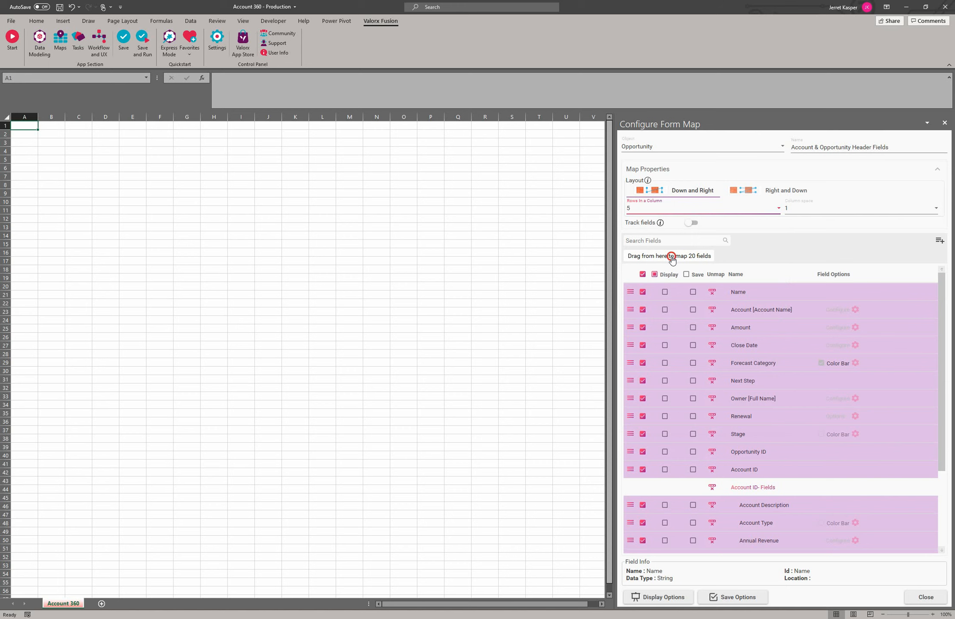
left_click_drag(671, 257, 83, 154)
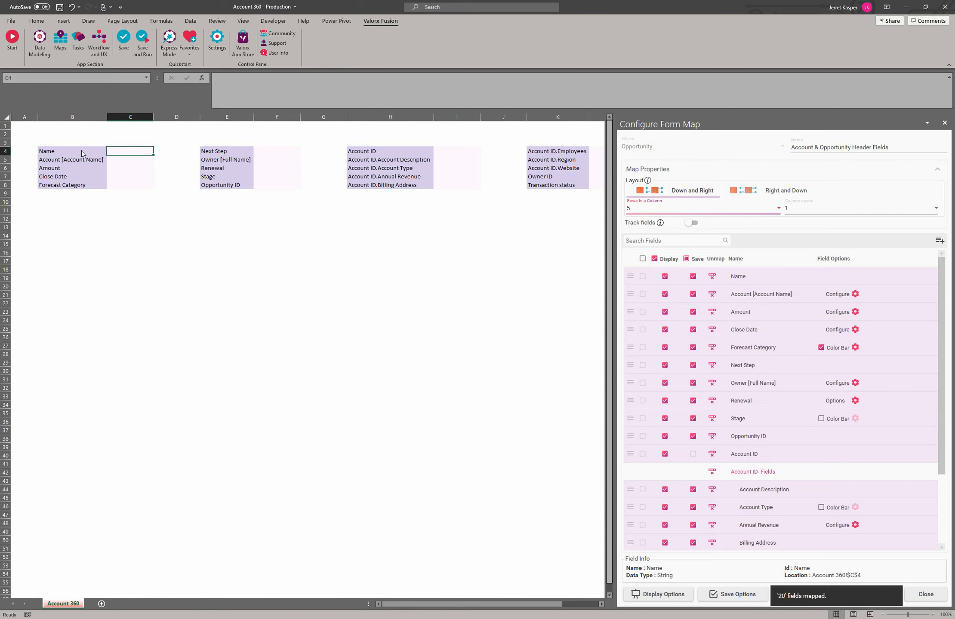
Turn off saving for Amount, Close Date and Forecast Category, and turn off display for Next Step.
left_click_drag(78, 153, 210, 160)
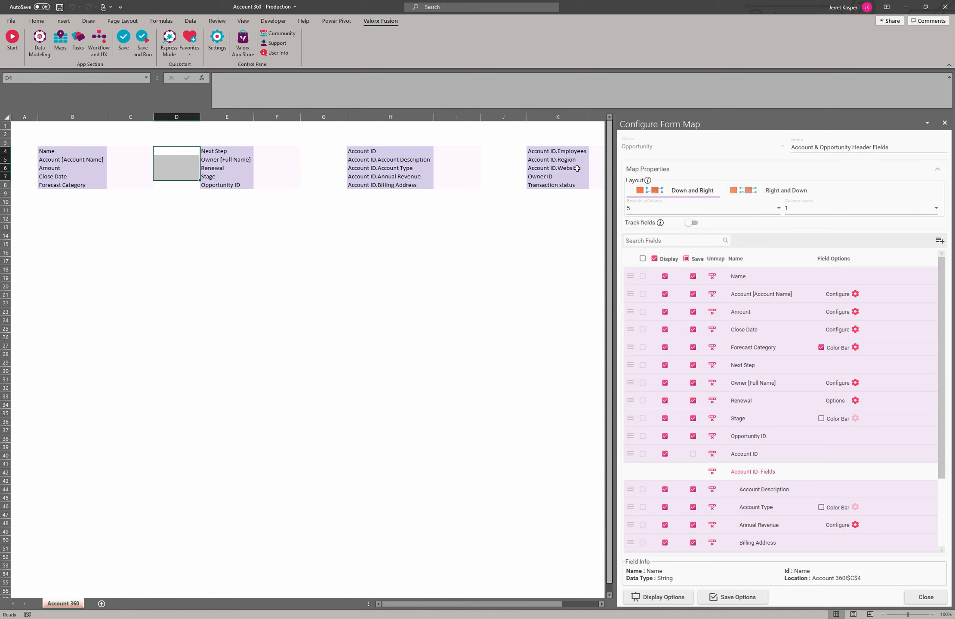
left_click(86, 185)
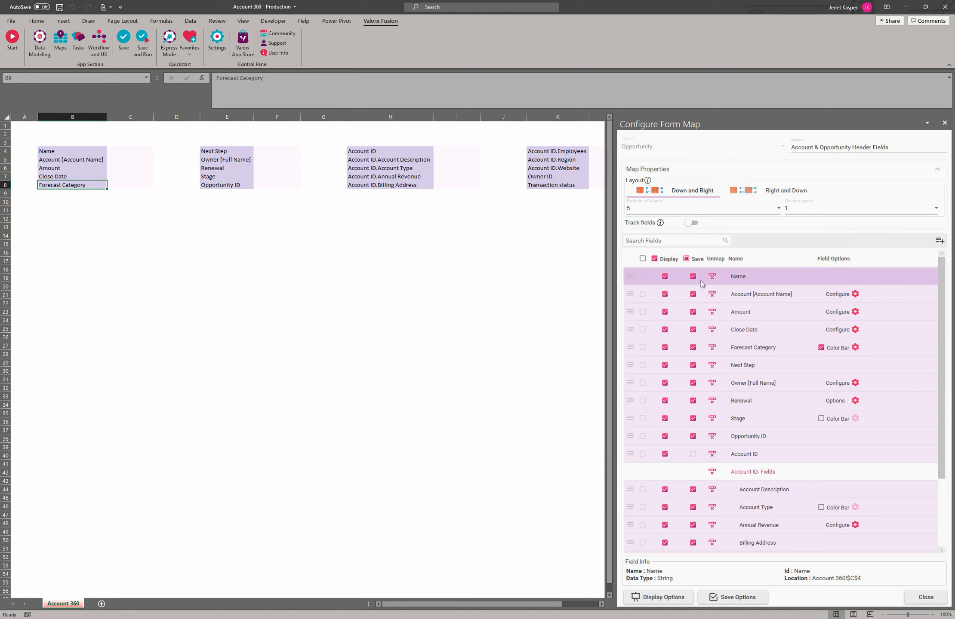
left_click(693, 312)
left_click(693, 330)
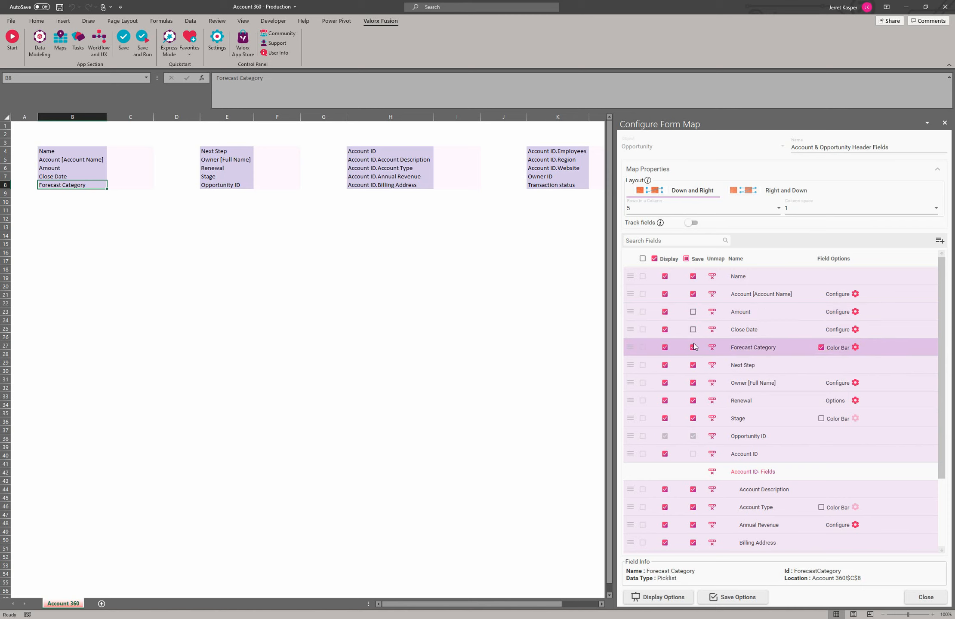
left_click(693, 348)
left_click(664, 366)
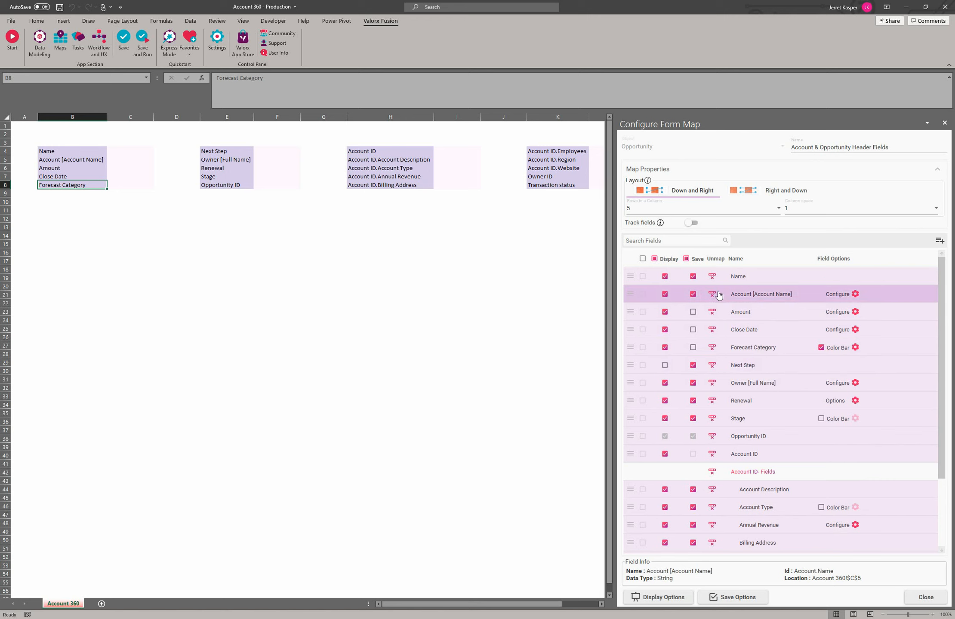
Unmap all fields from the sheet and switch the map layout to Right and Down.
left_click(712, 278)
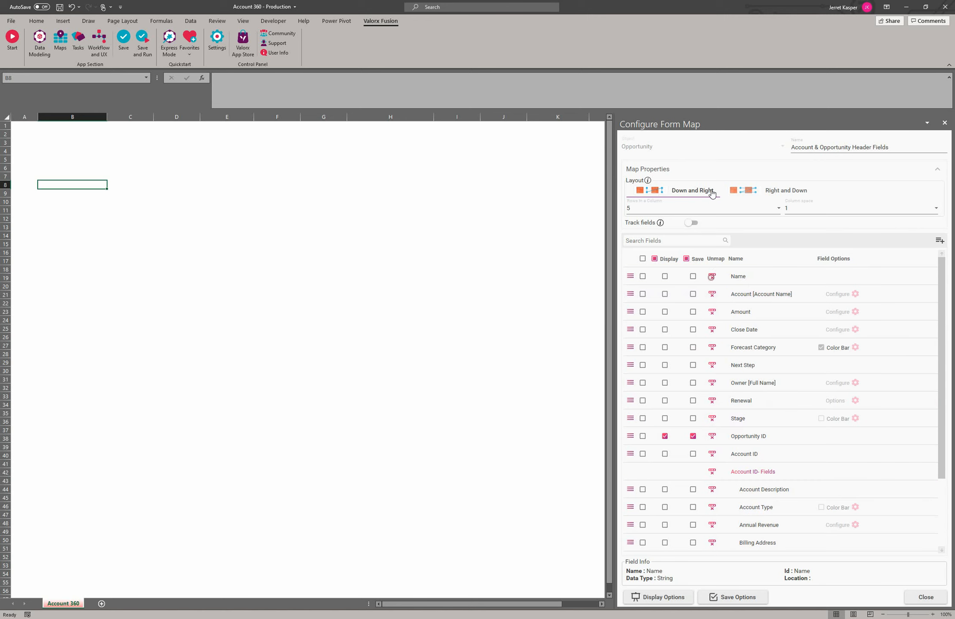
left_click(780, 191)
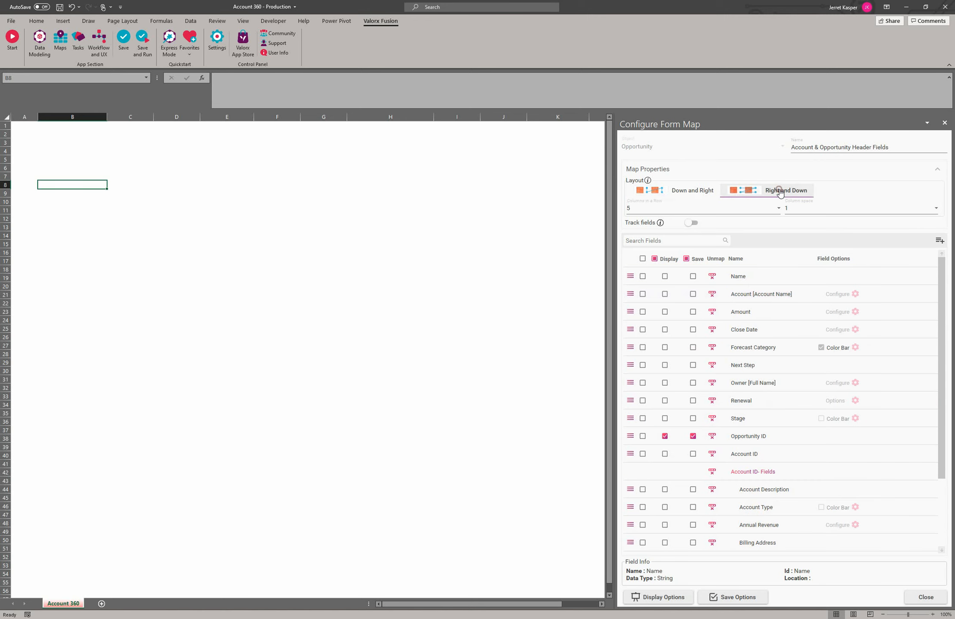
Map all fields at C5 in the Right and Down layout, check their arrangement, and unmap them.
left_click(642, 259)
left_click_drag(655, 256, 125, 166)
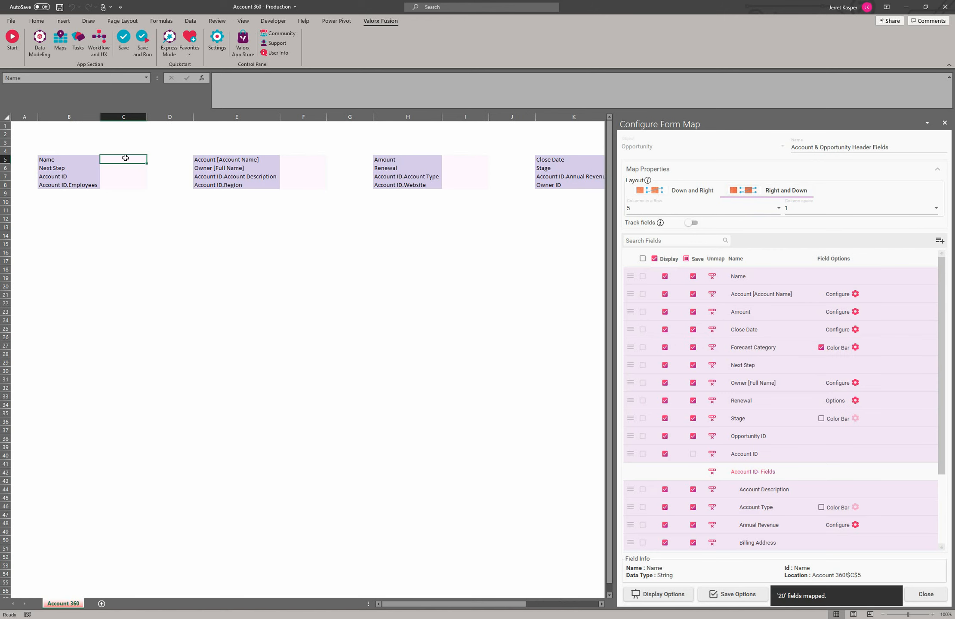
left_click(71, 159)
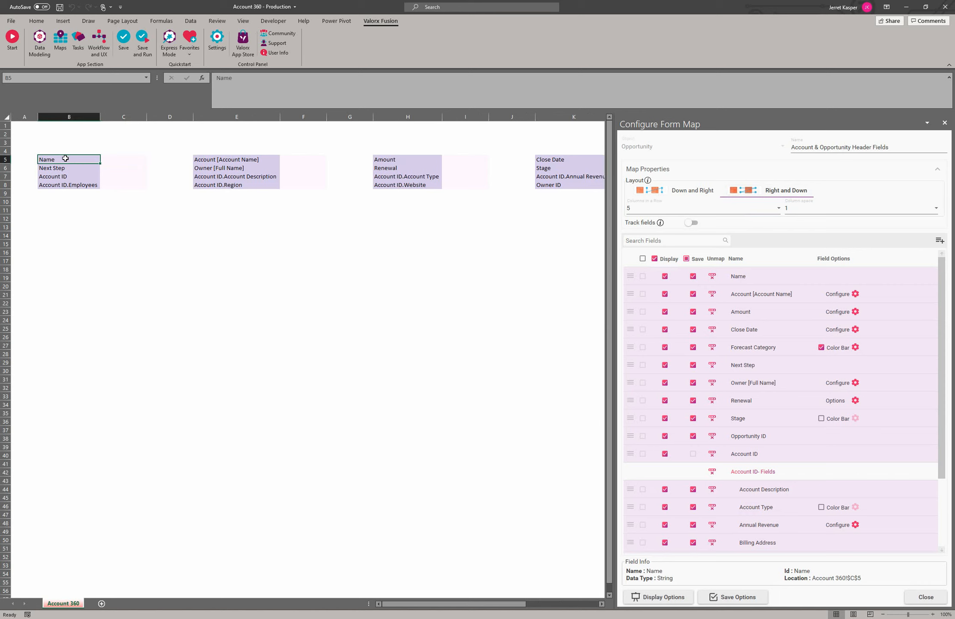
left_click(201, 158)
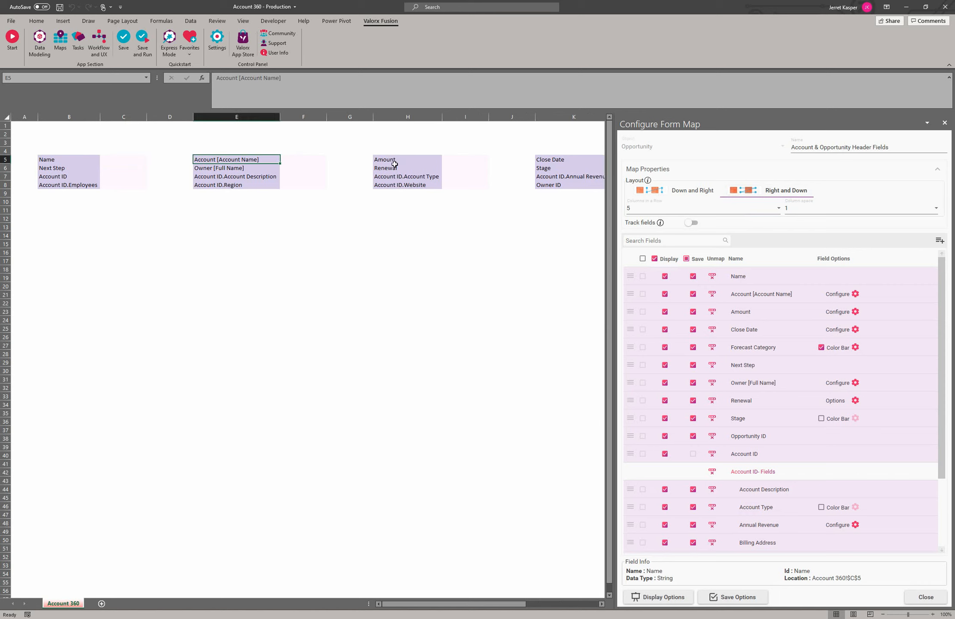
left_click_drag(481, 606, 436, 605)
left_click(50, 167)
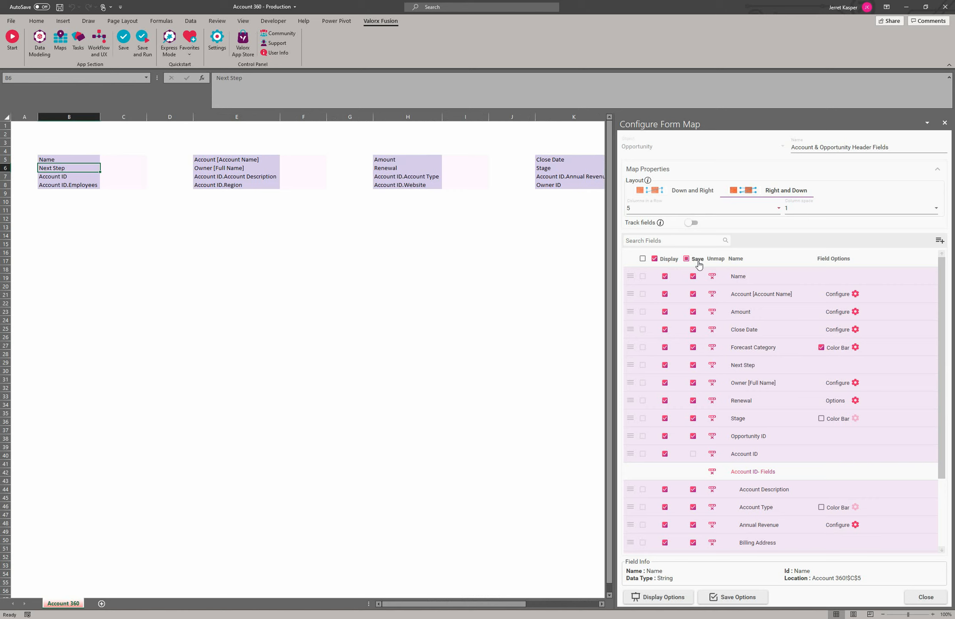
left_click(713, 280)
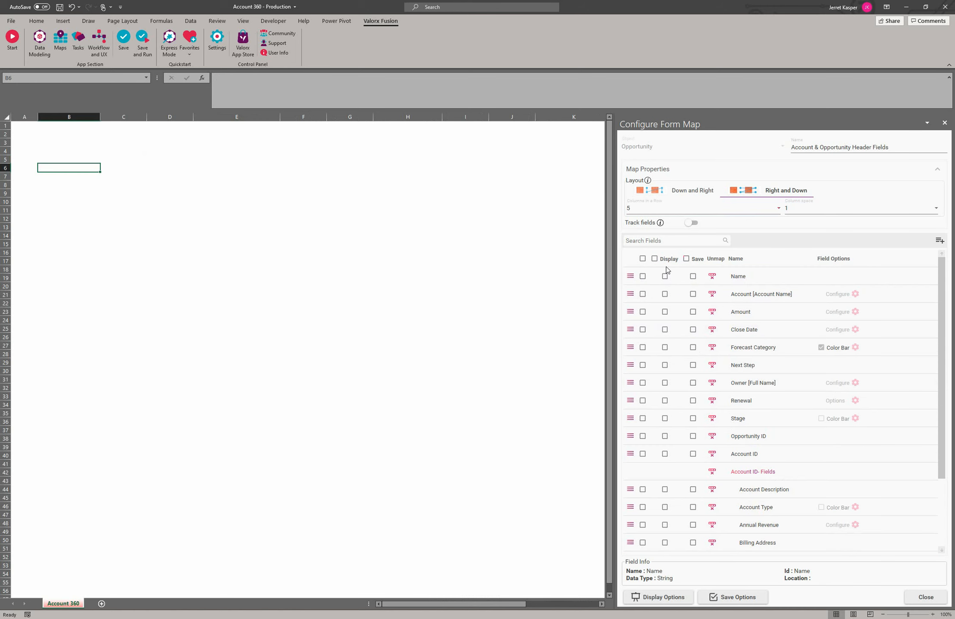
Map the Name field individually to cell D5 and the Account [Account Name] field to cell E7.
left_click(641, 276)
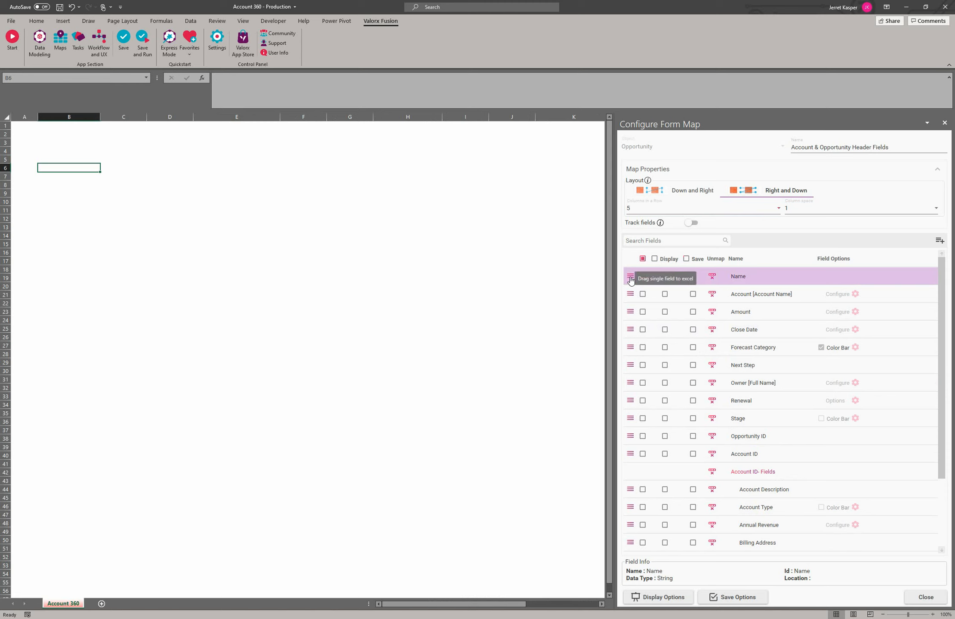
left_click_drag(631, 279, 175, 159)
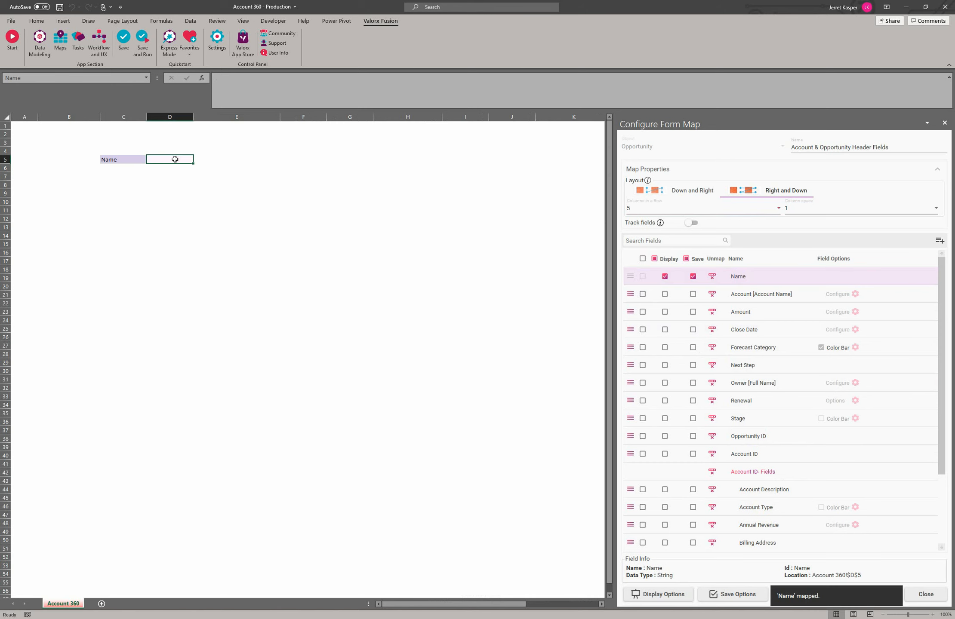
left_click(643, 294)
left_click_drag(631, 294, 232, 179)
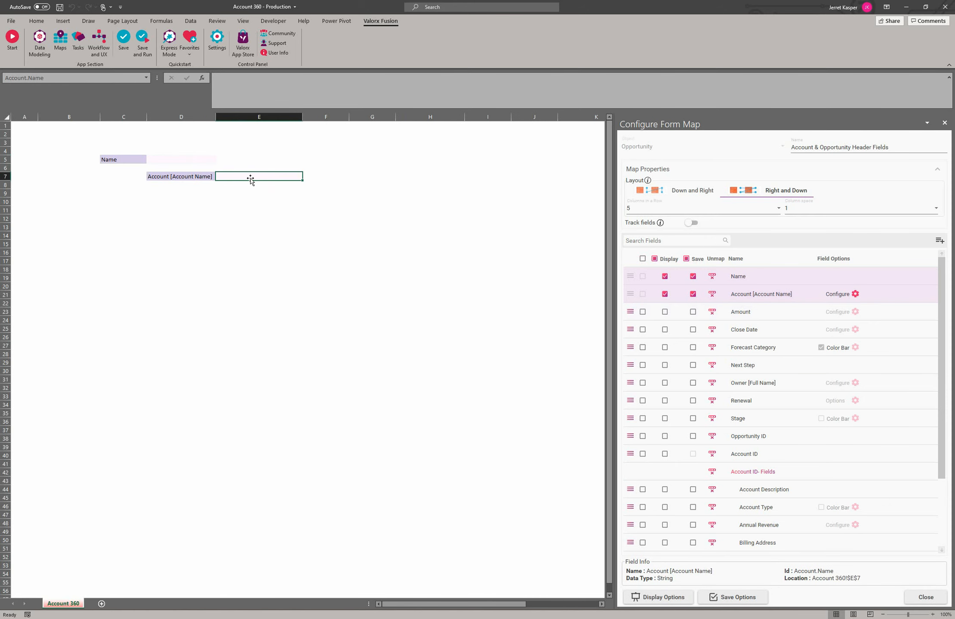
Map Amount and Close Date together starting at E8, and unmap all fields from the sheet.
left_click(643, 312)
left_click(643, 329)
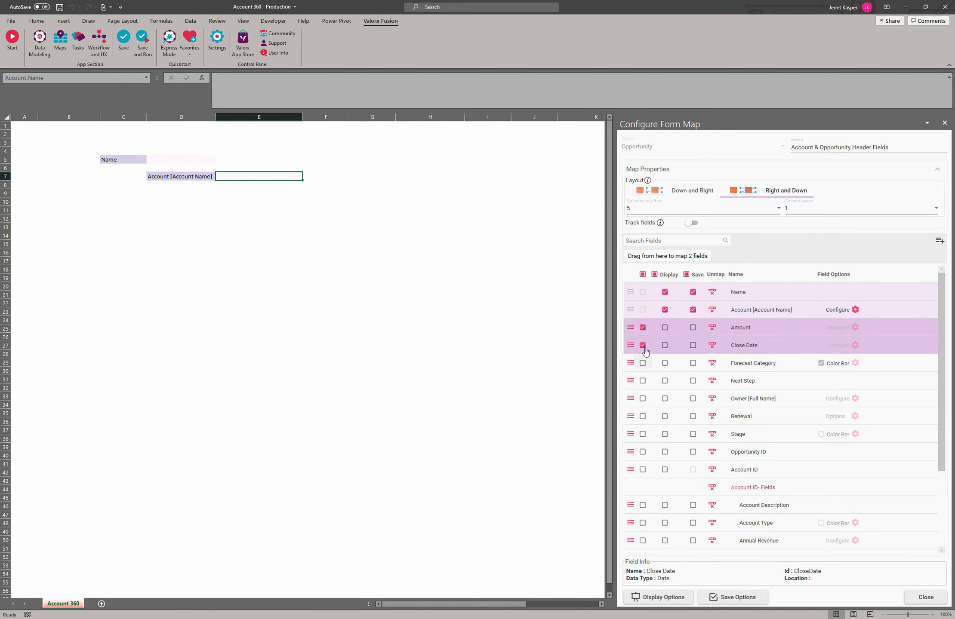
left_click_drag(654, 257, 228, 184)
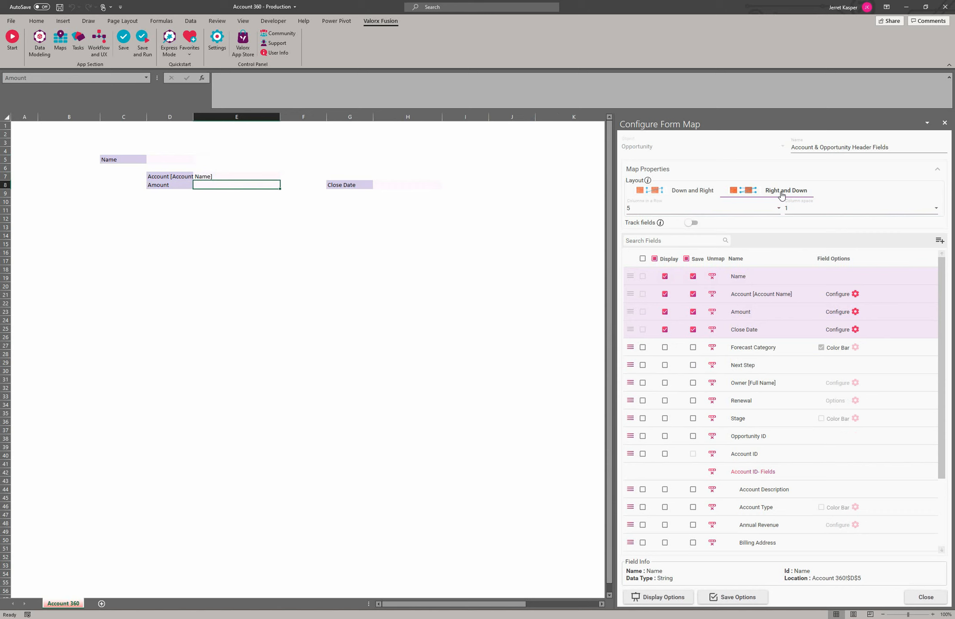
left_click(715, 296)
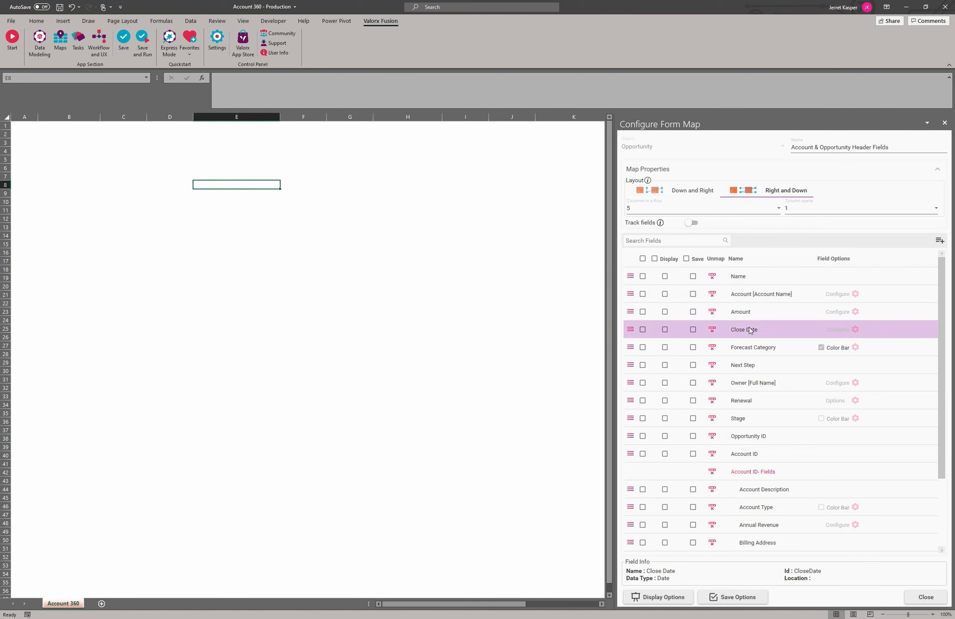
Reorder the field list with Account [Account Name] above Name, Owner [Full Name] above Next Step, and Stage above Renewal.
mouse_move(752, 295)
left_mouse_down()
mouse_move(754, 265)
mouse_move(752, 278)
left_mouse_up()
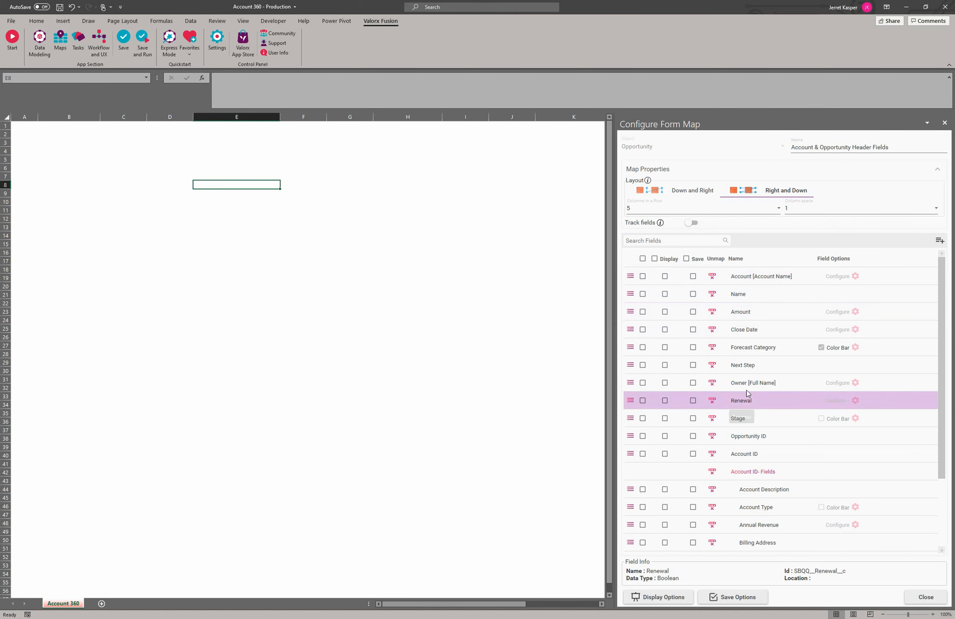
left_click_drag(746, 388, 762, 372)
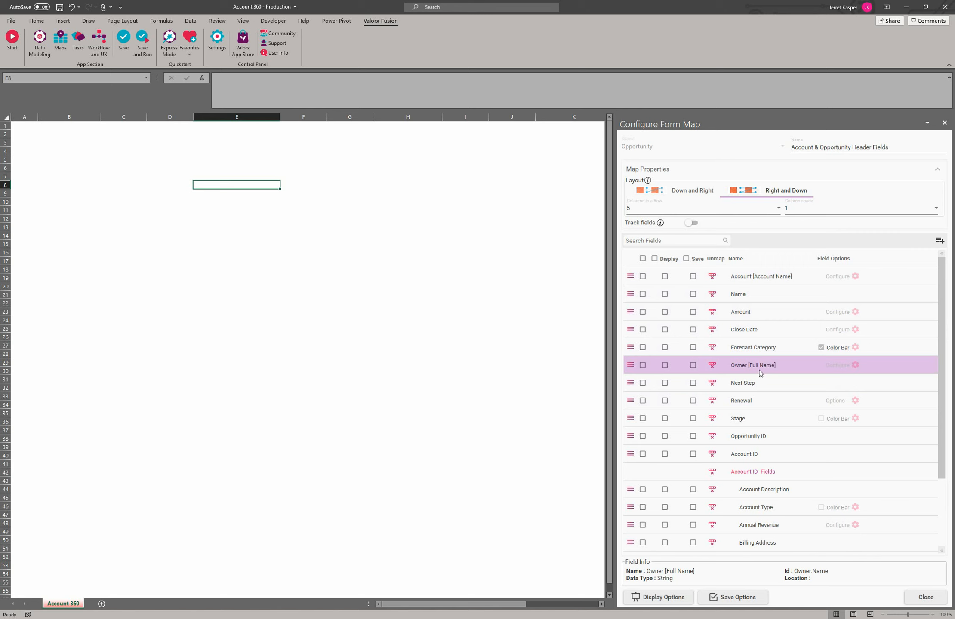
mouse_move(758, 417)
left_mouse_down()
mouse_move(746, 424)
mouse_move(762, 399)
left_mouse_up()
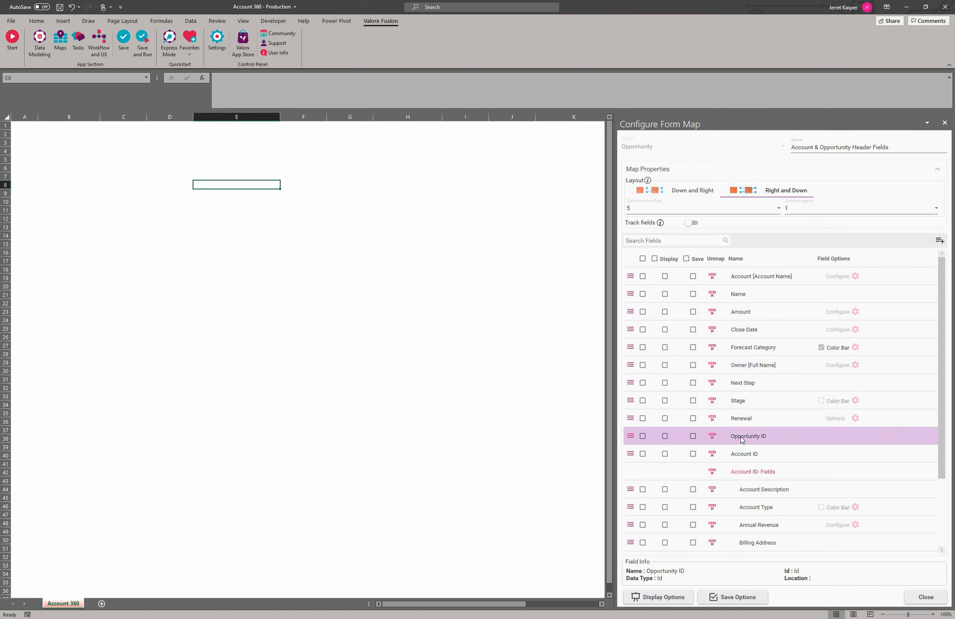
Select all 20 fields, including the Account ID ones, and map them starting at C6 in the Down and Right layout with 20 rows.
scroll(742, 438, "down", 3)
left_click(751, 410)
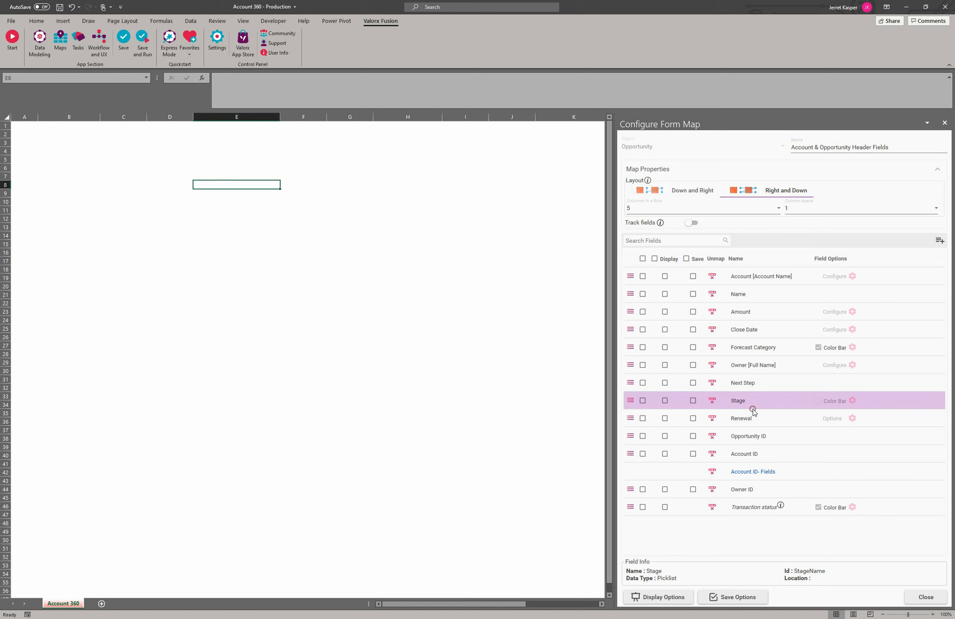
left_click(749, 478)
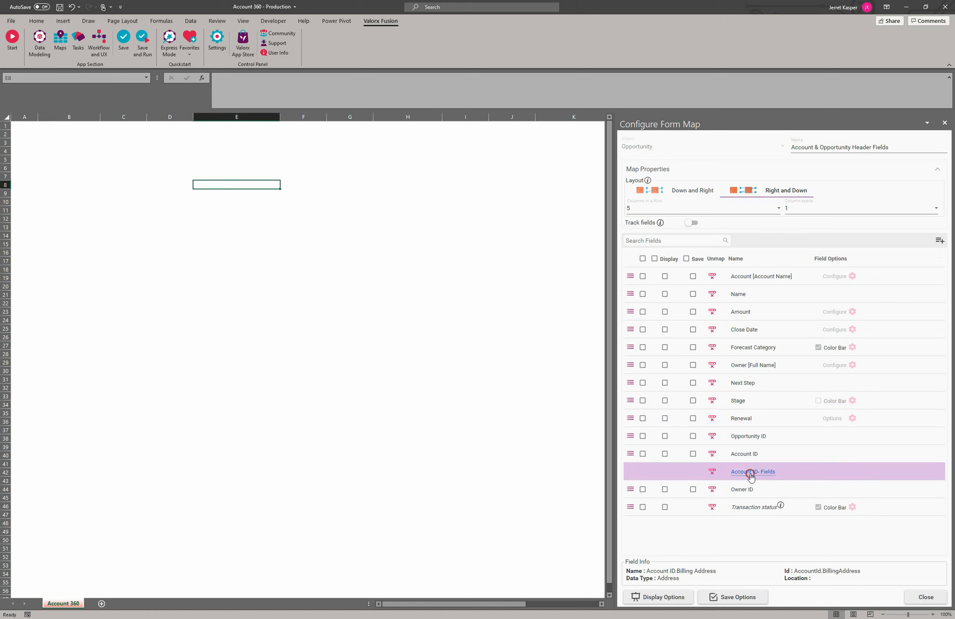
left_click(642, 259)
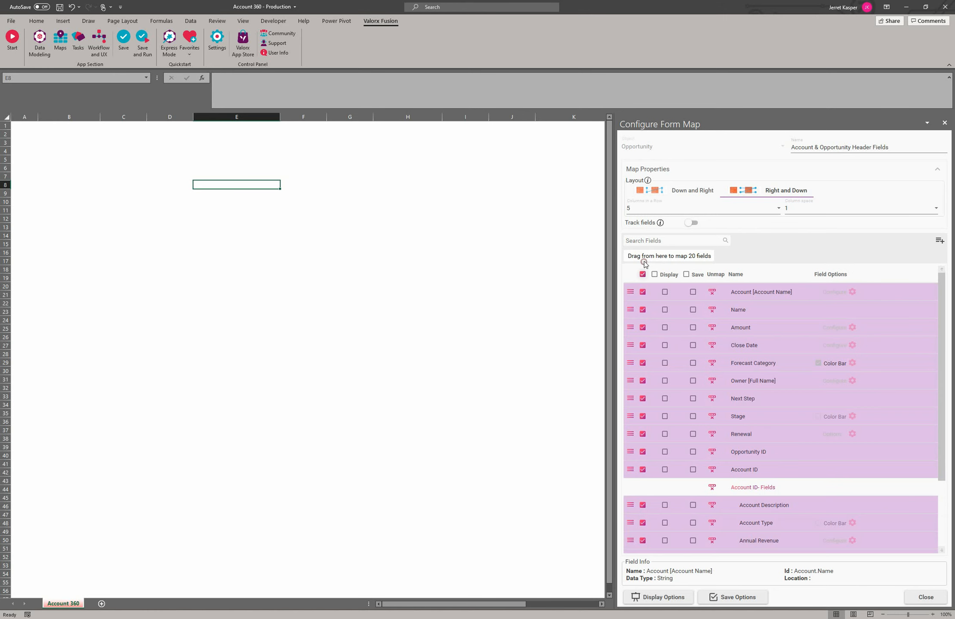
left_click(679, 210)
scroll(675, 303, "down", 10)
scroll(676, 288, "up", 6)
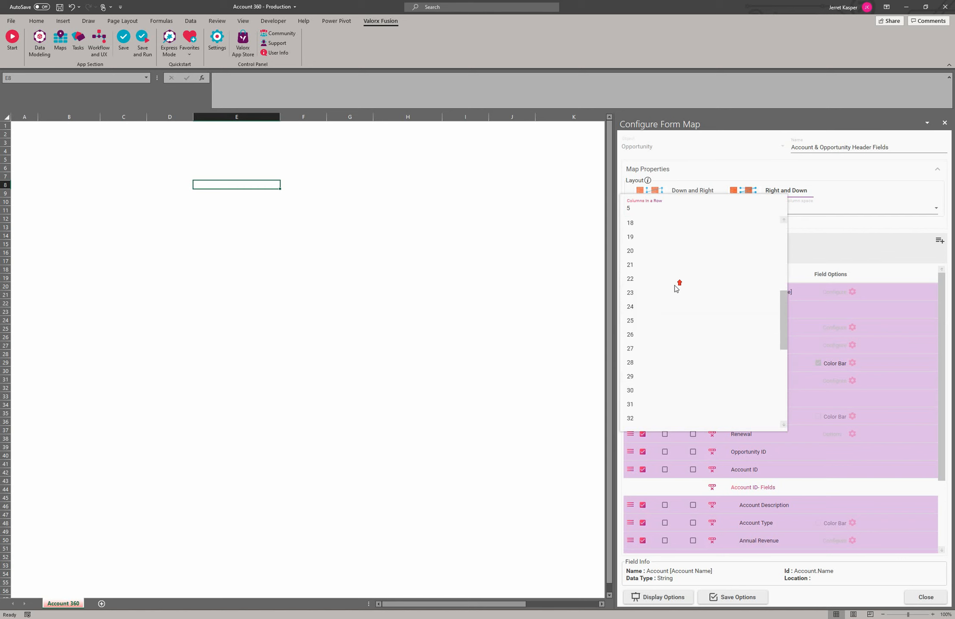
scroll(652, 368, "up", 3)
left_click(649, 381)
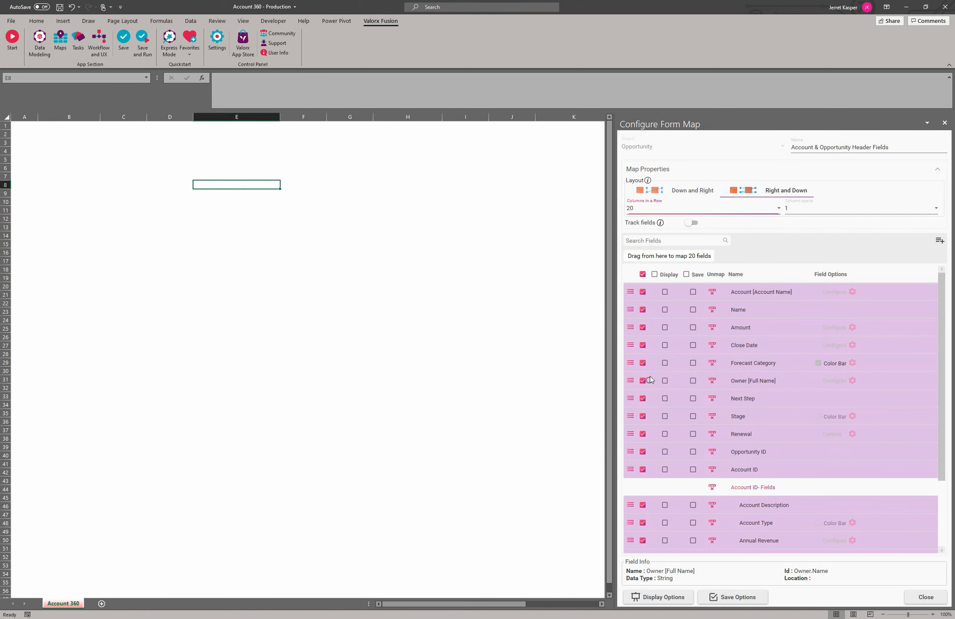
left_click_drag(667, 256, 122, 167)
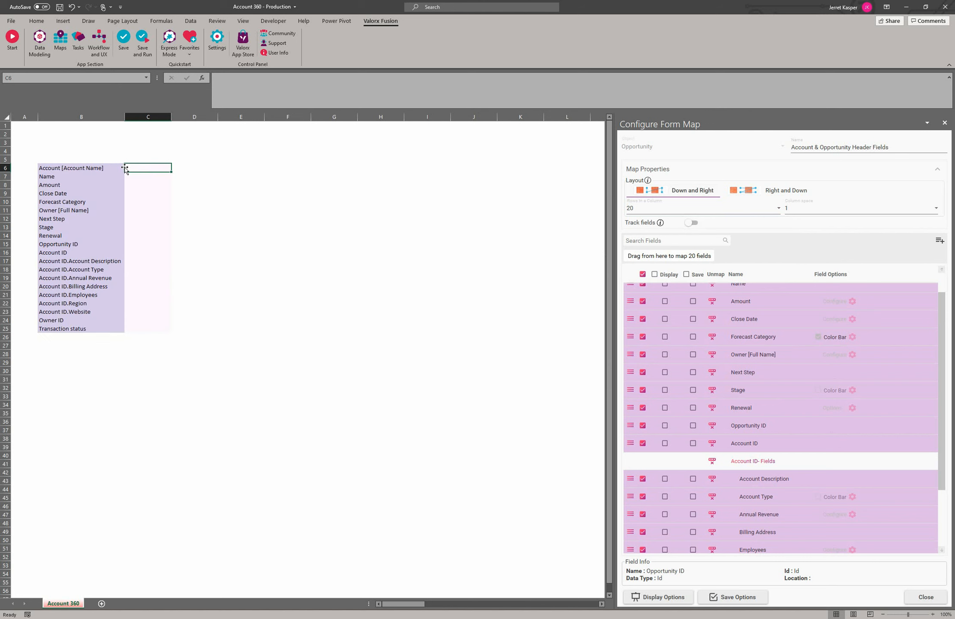
Examine the mapped labels in B6:B25, the Track fields description and several mapped cells in column C.
left_click_drag(86, 168, 88, 326)
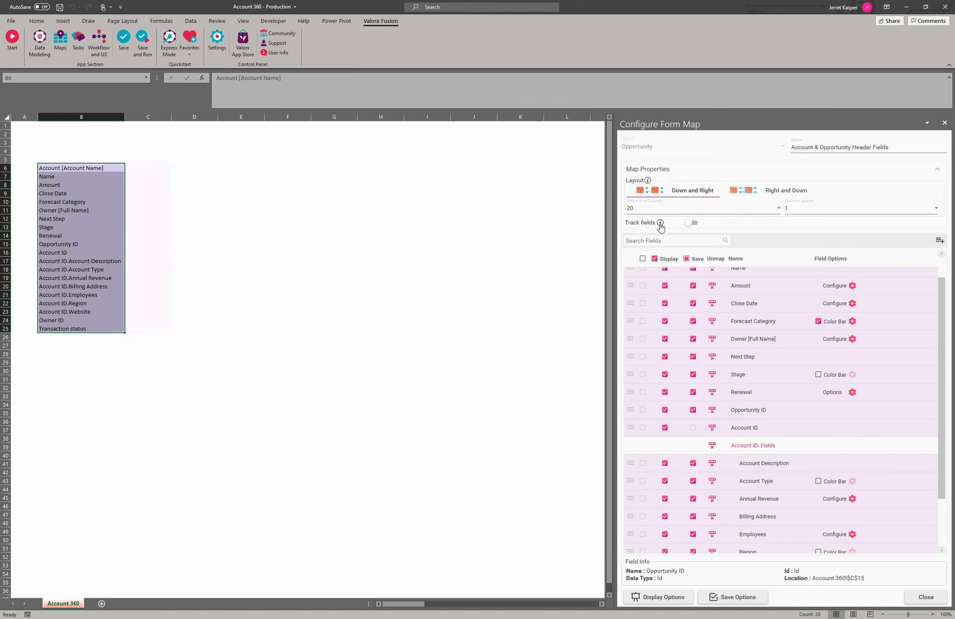
mouse_move(660, 224)
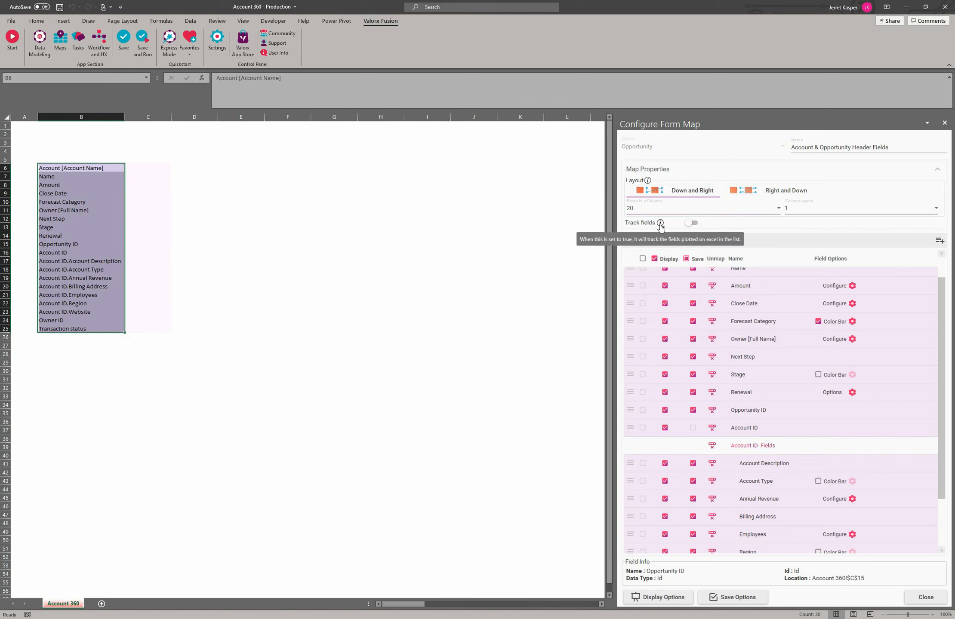
left_click(145, 175)
left_click(145, 203)
left_click(145, 243)
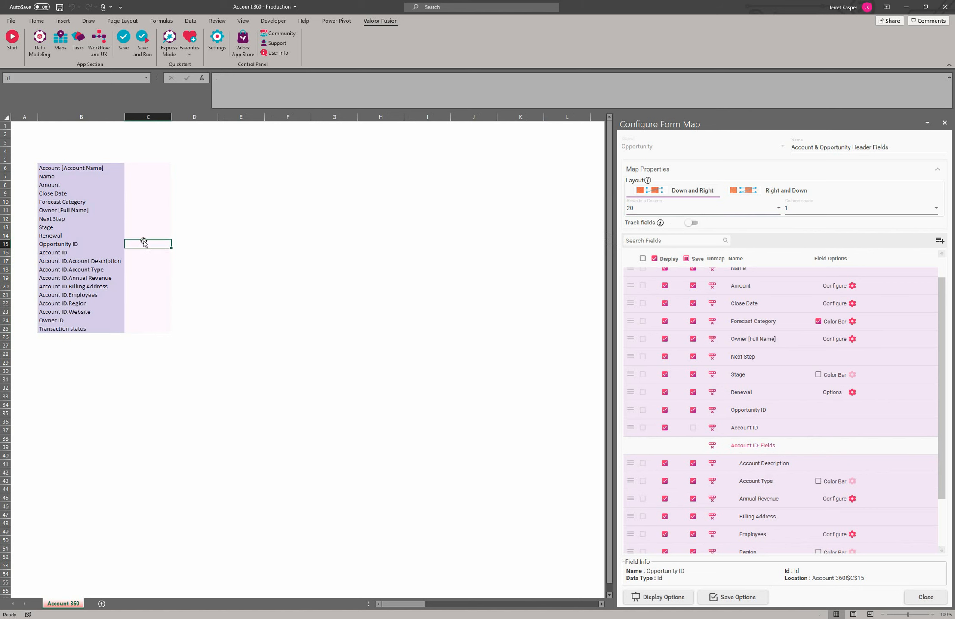
Turn on Track fields, select the Stage cell C13 to locate it in the field list, and turn tracking off.
left_click(690, 223)
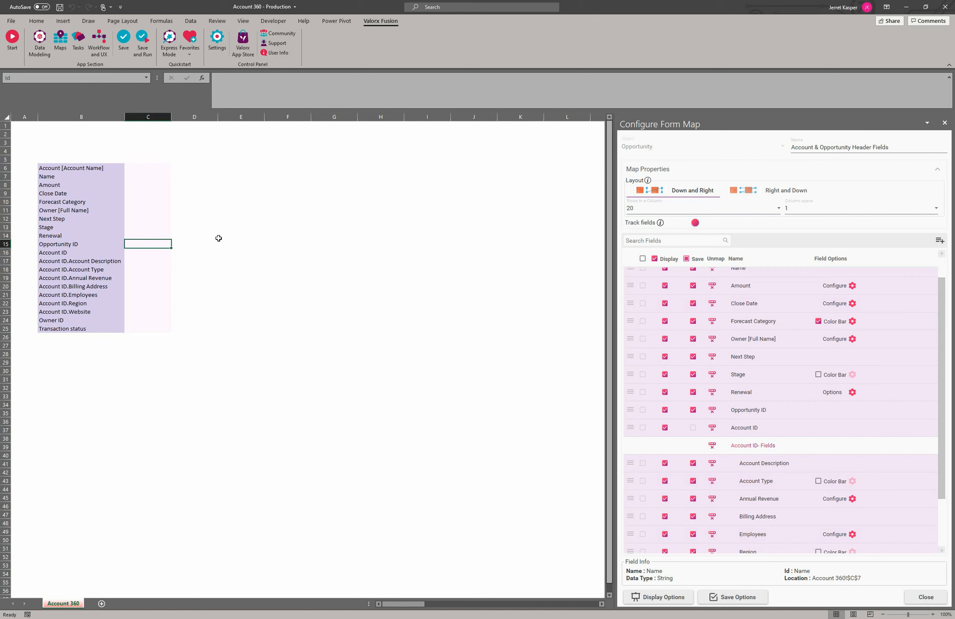
left_click(148, 226)
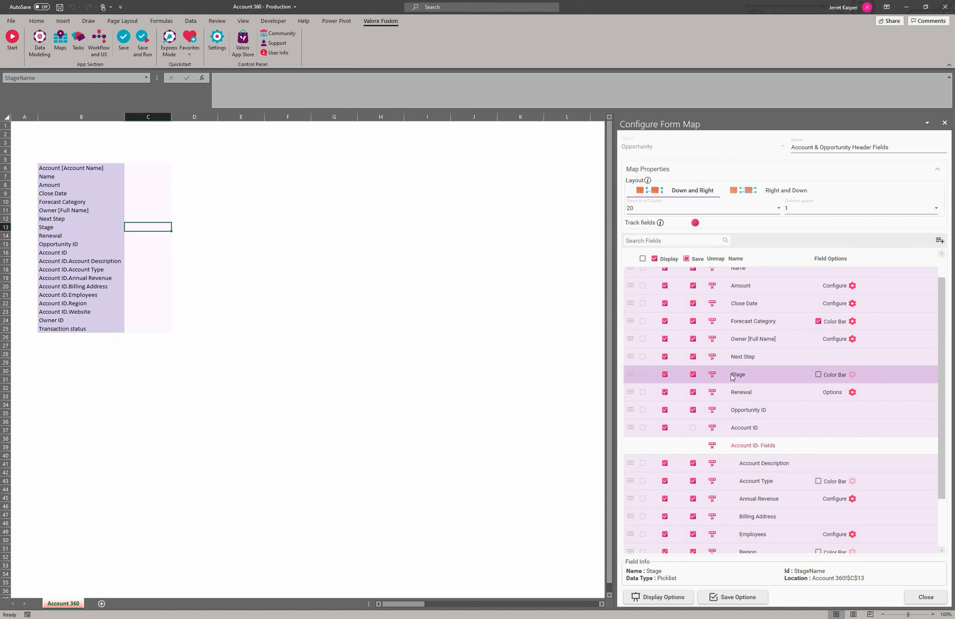
left_click(693, 224)
Open the lookup options for Account [Account Name] and add the Account Source field, viewing its picklist values first.
scroll(776, 344, "up", 1)
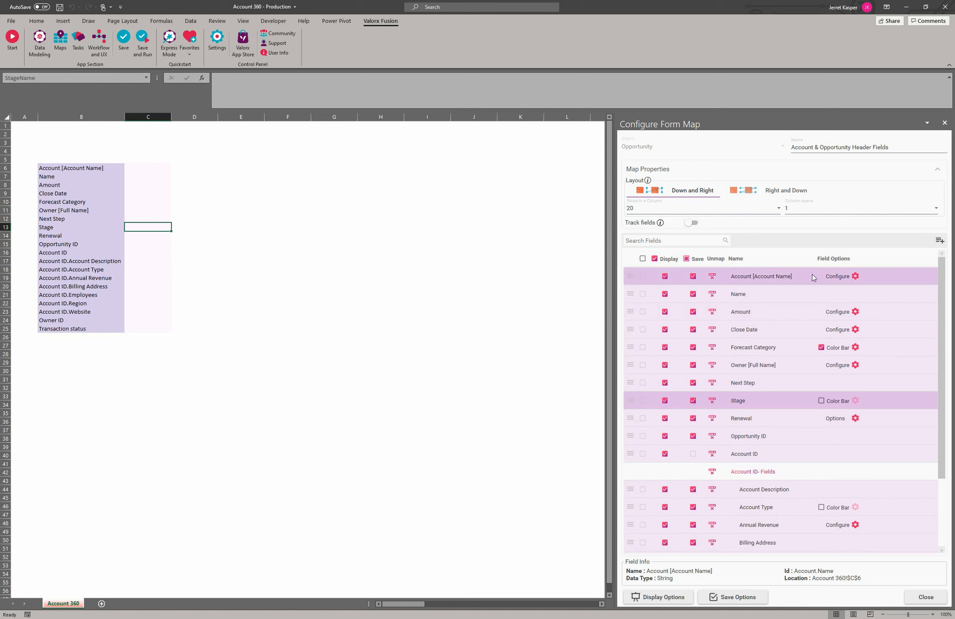
left_click(855, 277)
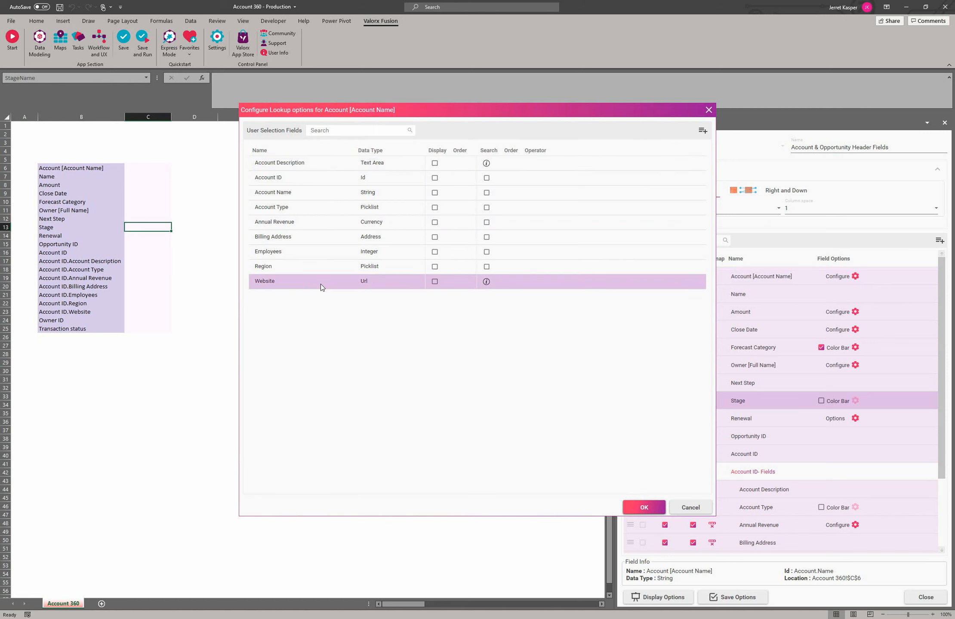
left_click(703, 134)
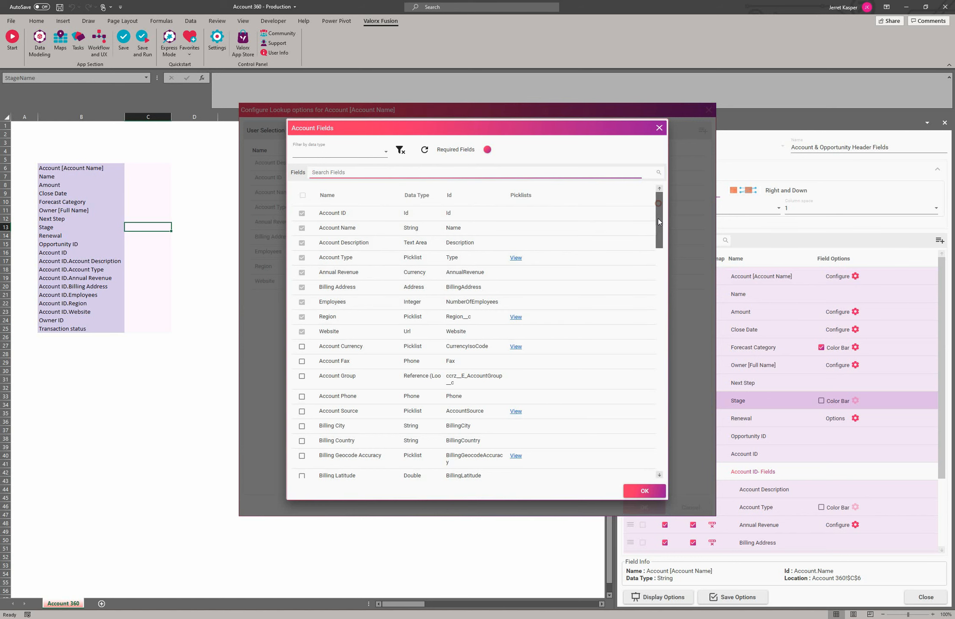
left_click_drag(658, 217, 654, 248)
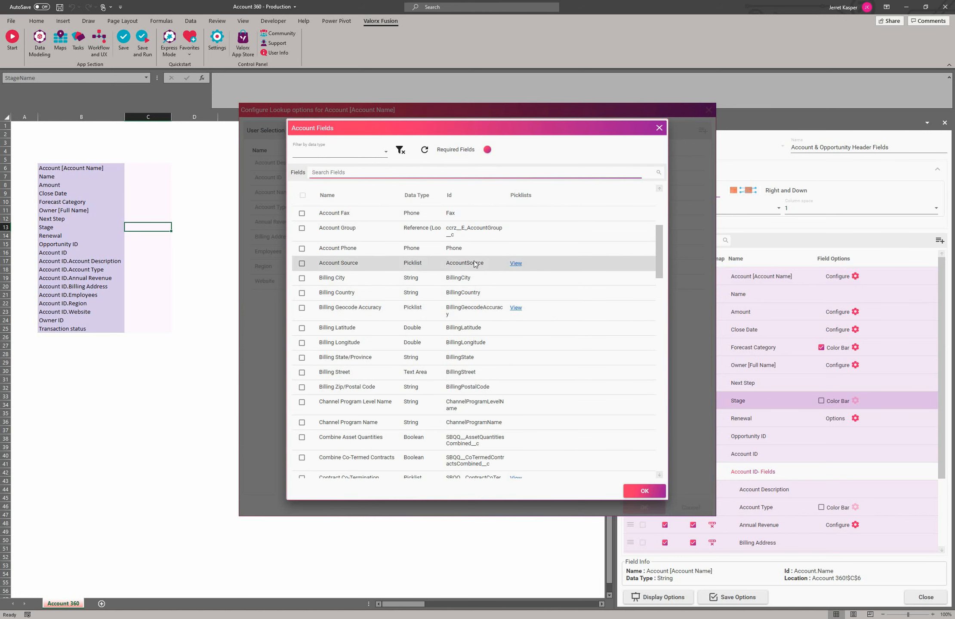
left_click(516, 263)
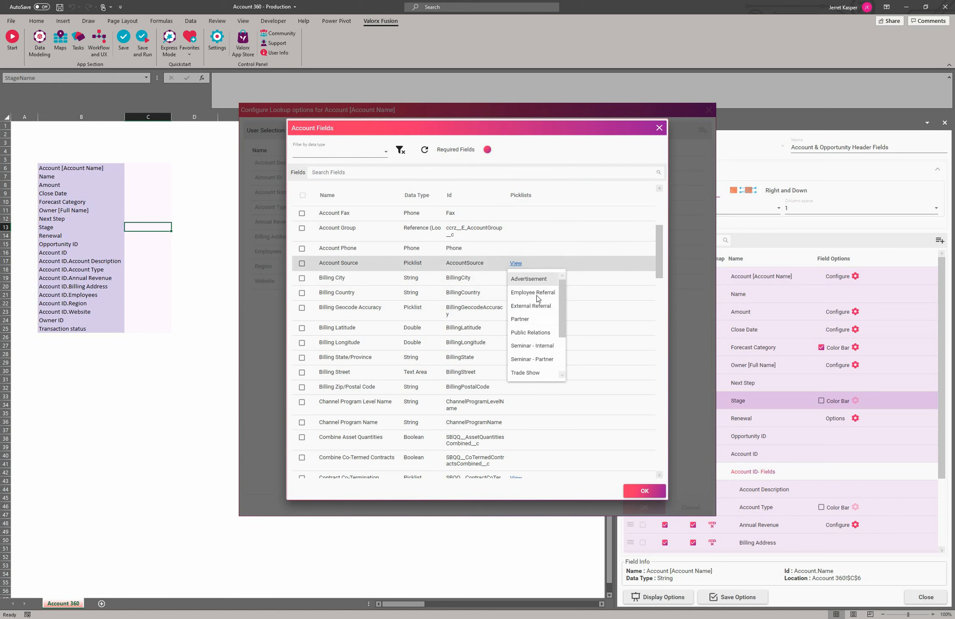
left_click(302, 263)
left_click(644, 491)
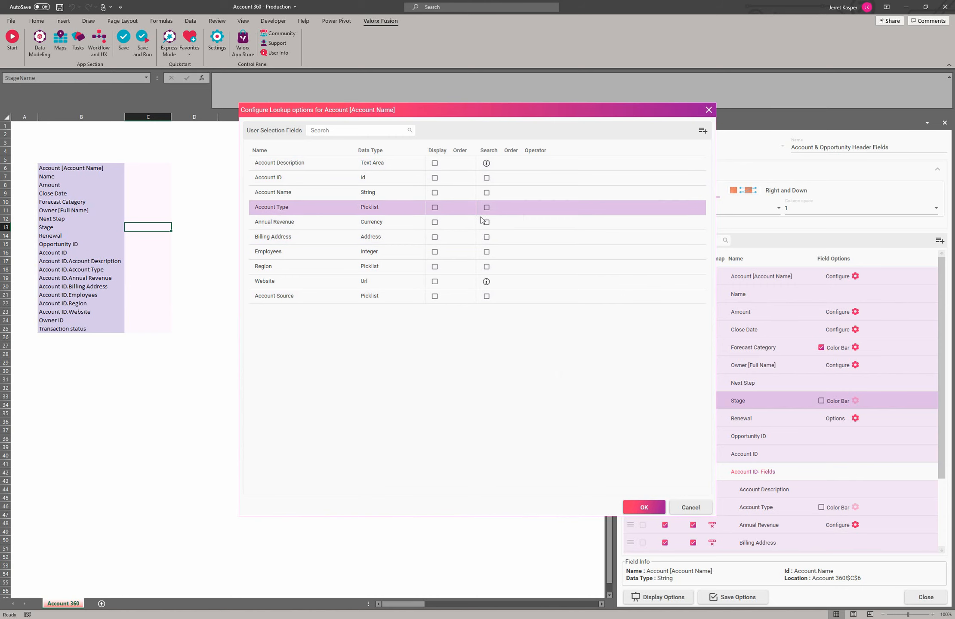
Enable search on Account Name with the Contain operator and include it in the lookup display.
left_click(487, 193)
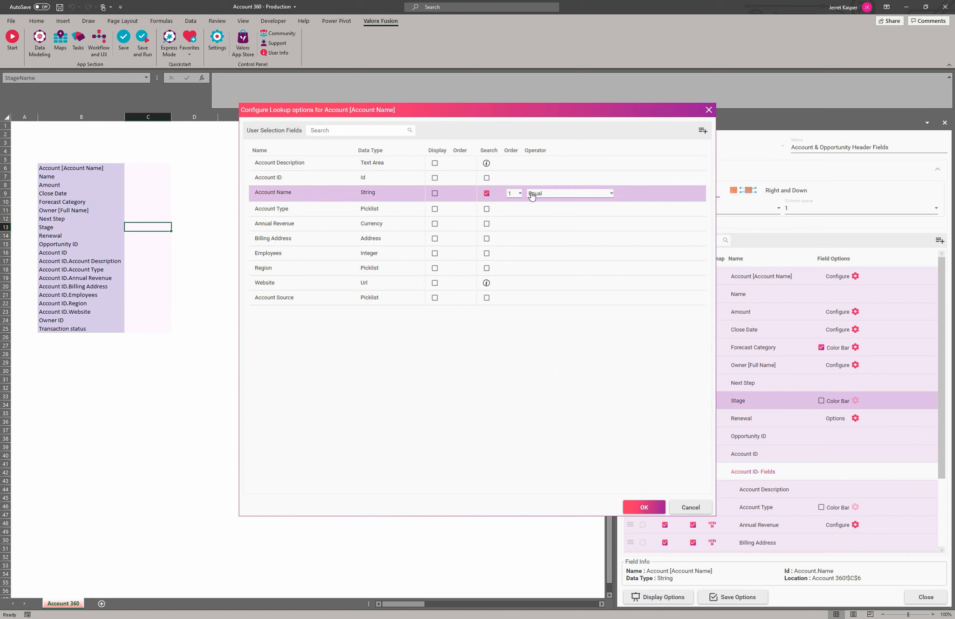
left_click(561, 194)
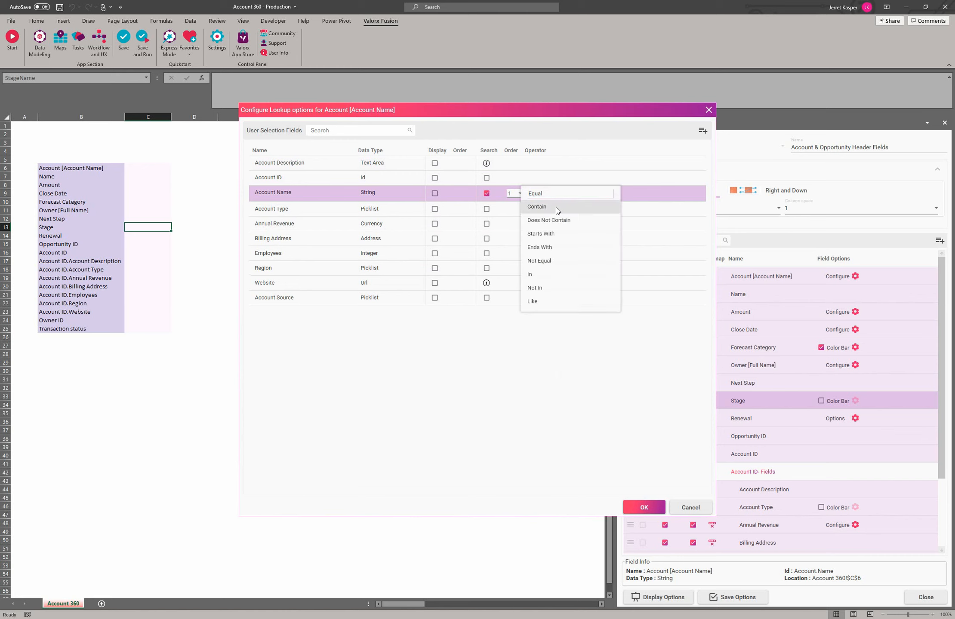
left_click(556, 207)
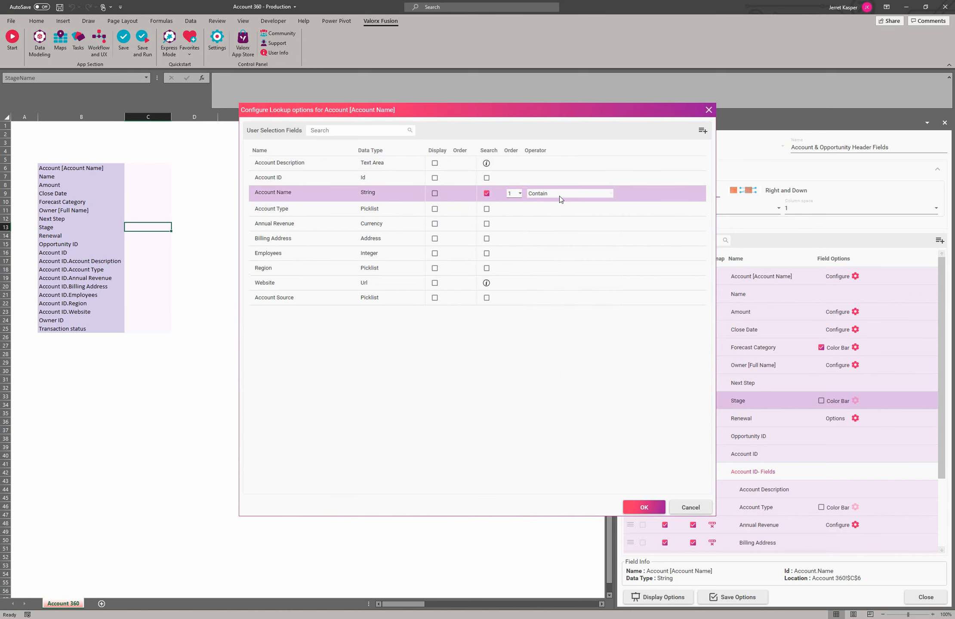
left_click(435, 194)
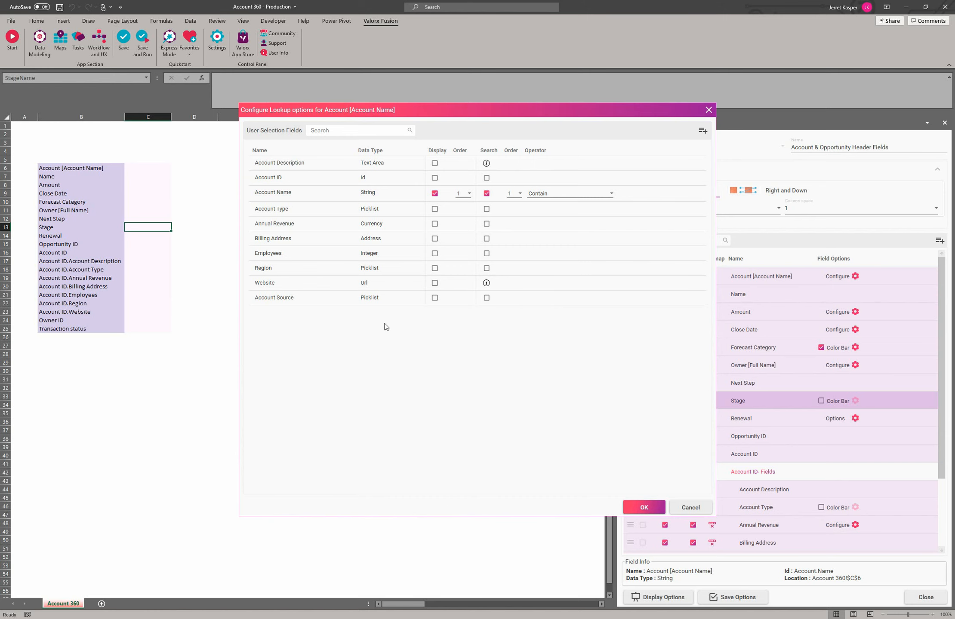
Enable search on Account Type with the In operator and include it in the lookup display.
left_click(486, 211)
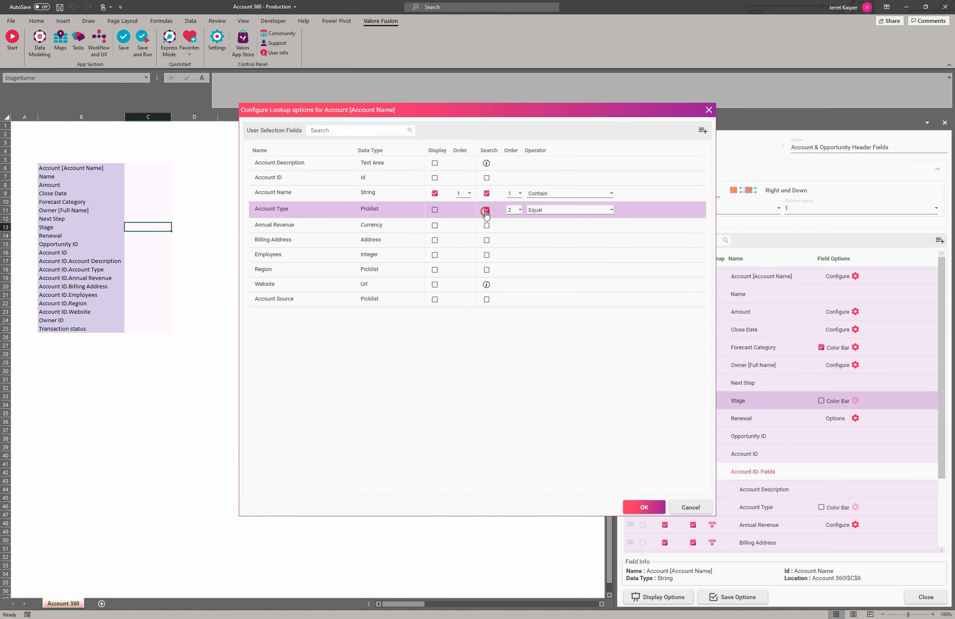
left_click(549, 212)
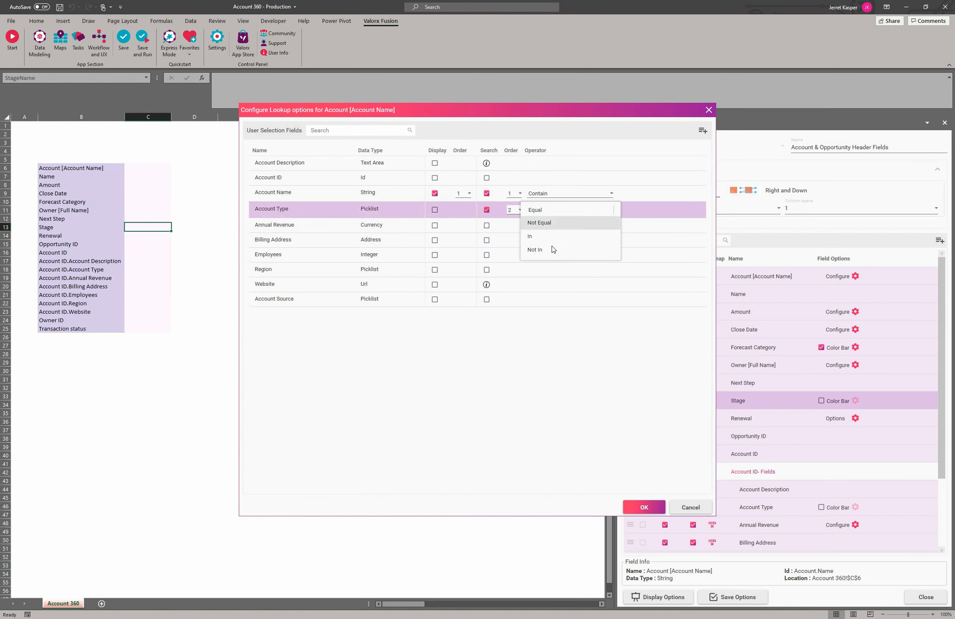
left_click(549, 237)
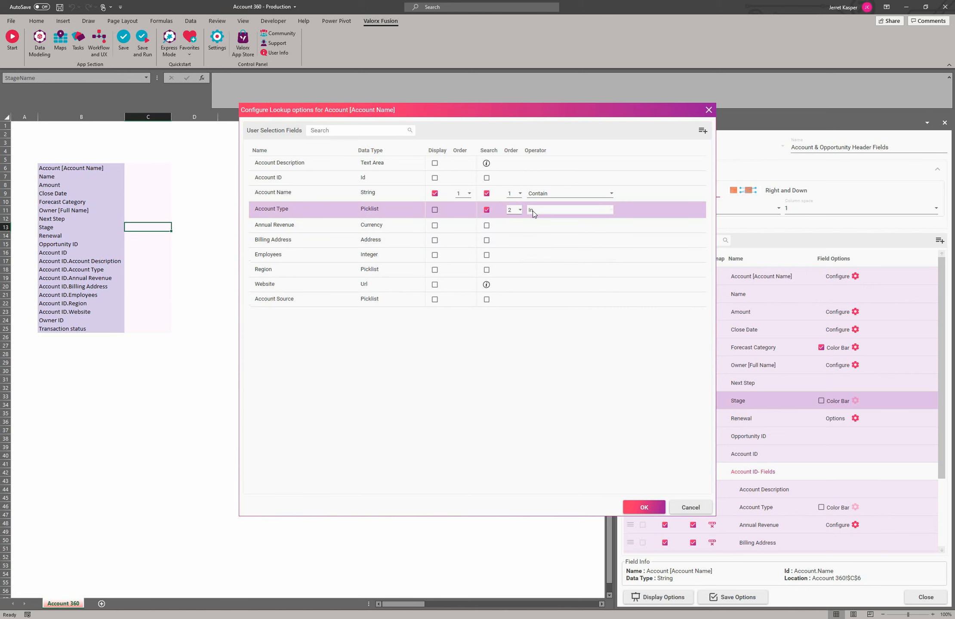
left_click(434, 210)
Enable search and display for Employees with the Greater Than Equal operator and for Region with the Equal operator.
left_click(487, 256)
left_click(566, 256)
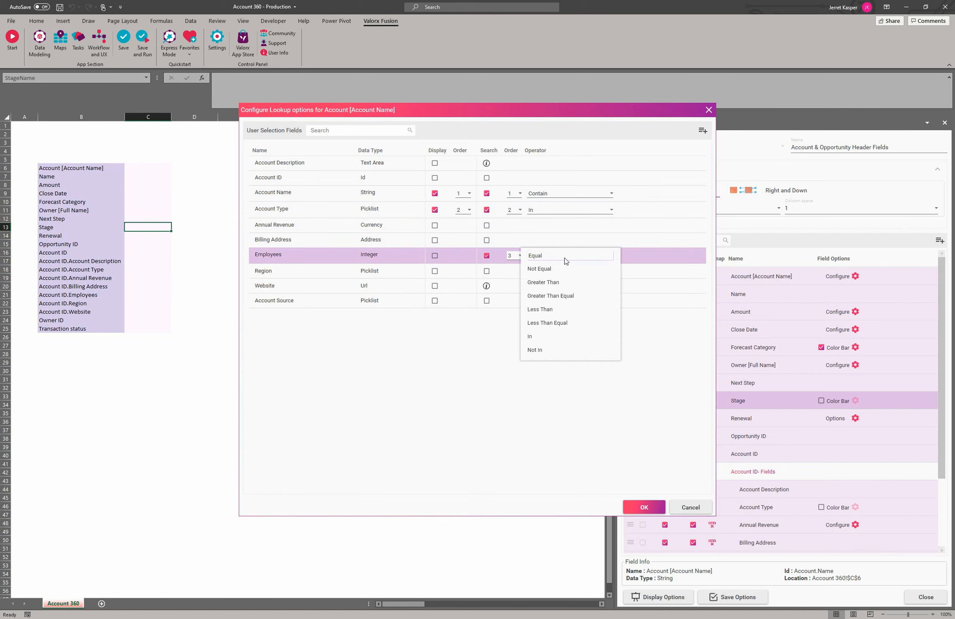
left_click(572, 297)
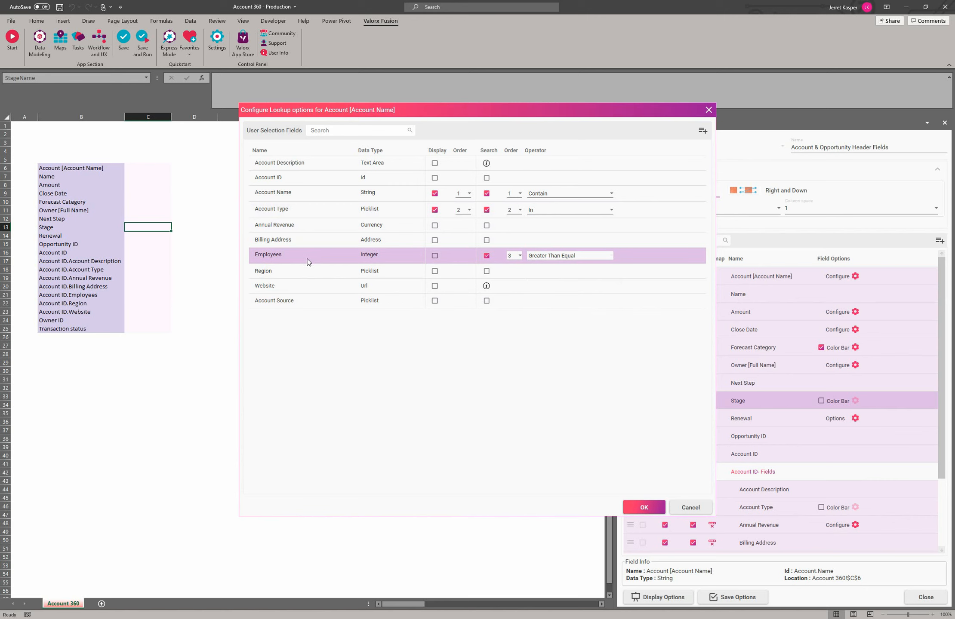
left_click(434, 256)
left_click(486, 271)
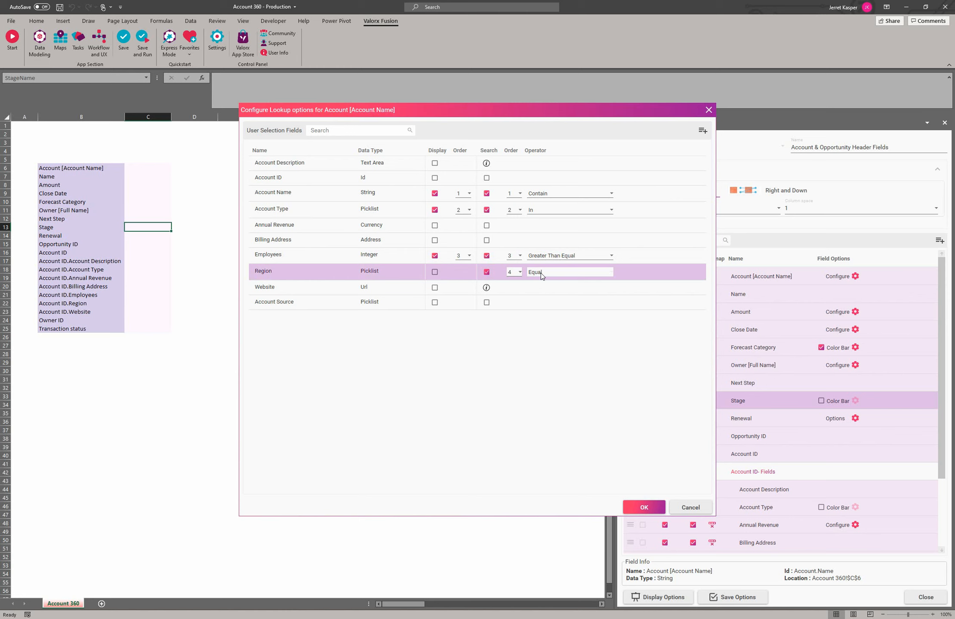
left_click(434, 271)
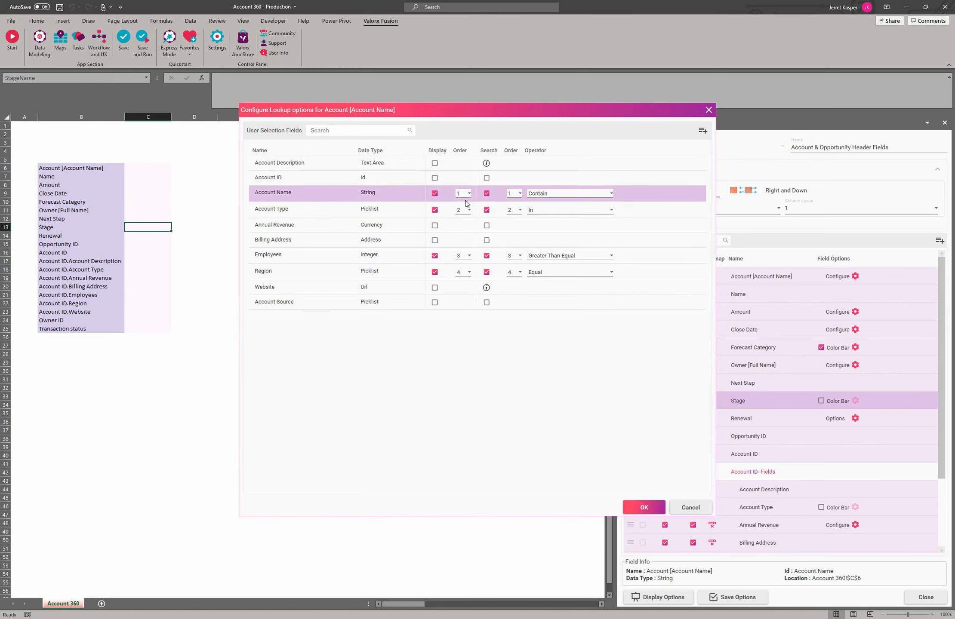
Try swapping the search order of Account Name and Account Type, and restore the original order.
left_click(520, 196)
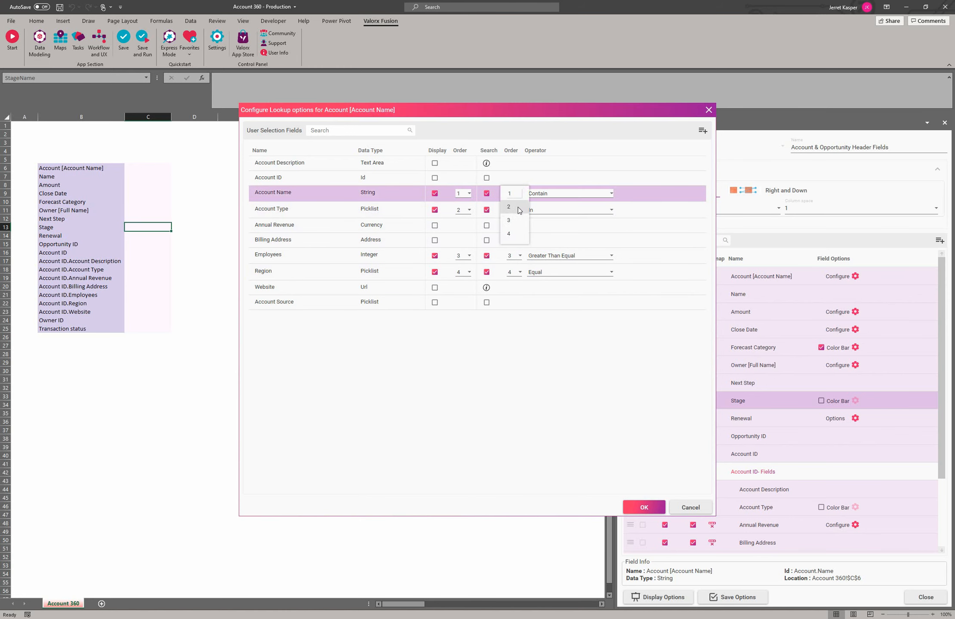
left_click(516, 208)
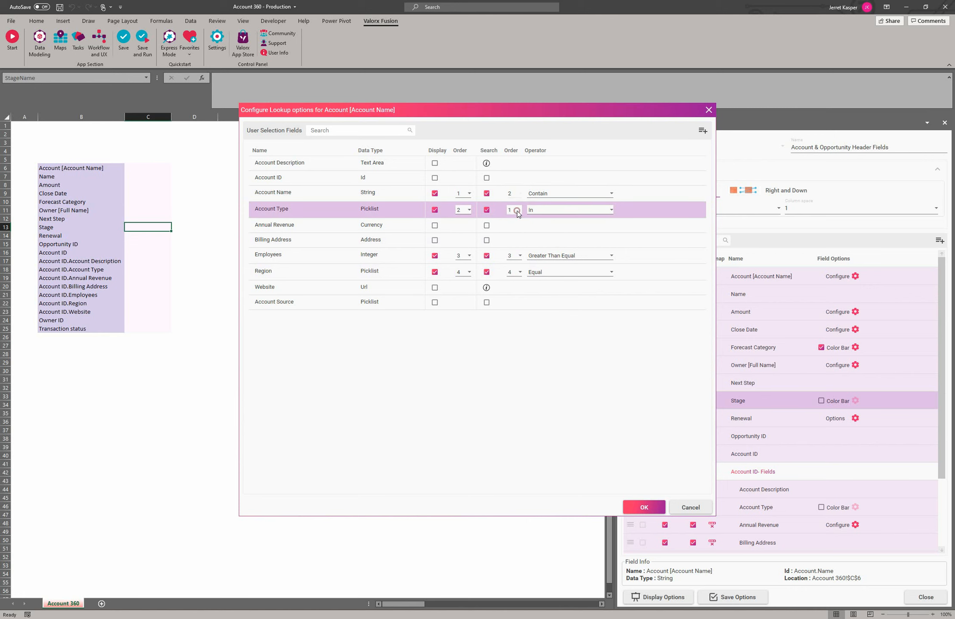
left_click(518, 212)
left_click(517, 222)
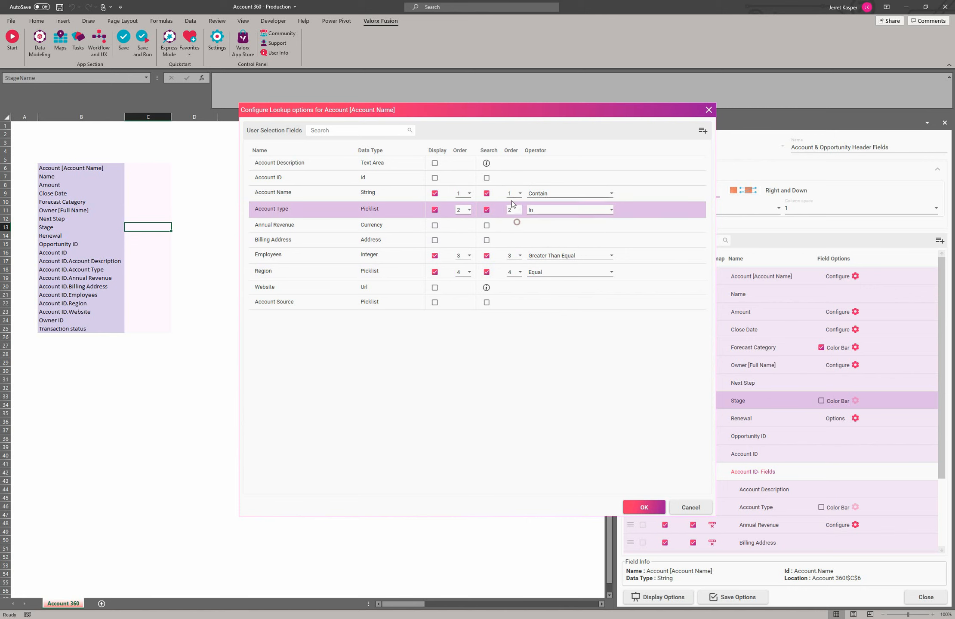
Accept the lookup options for Account [Account Name].
left_click(636, 508)
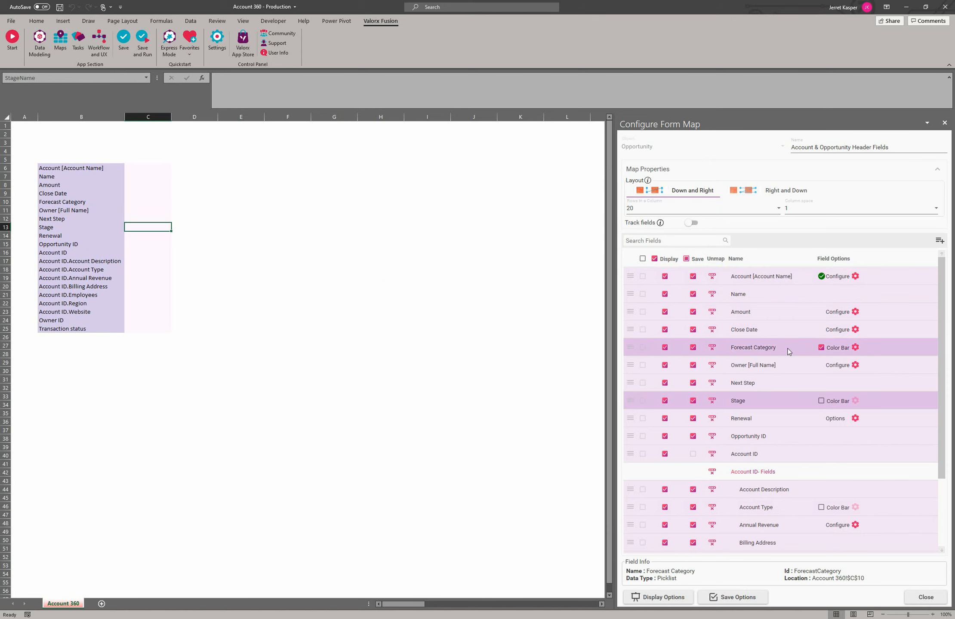
Try no fill for the Forecast Category picklist values with red for Closed, reset them to the default colors and accept.
left_click(855, 348)
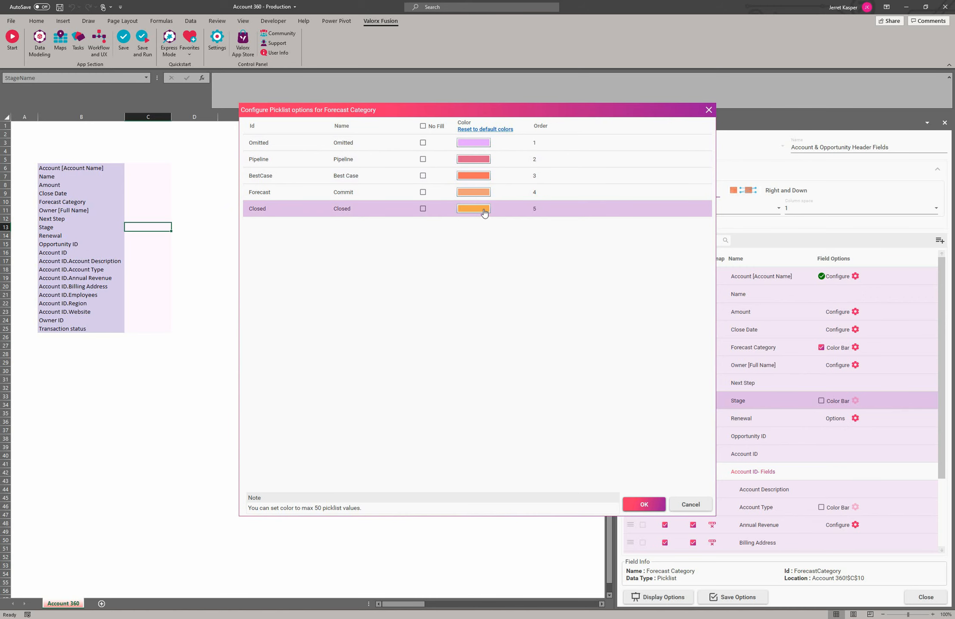
left_click(433, 126)
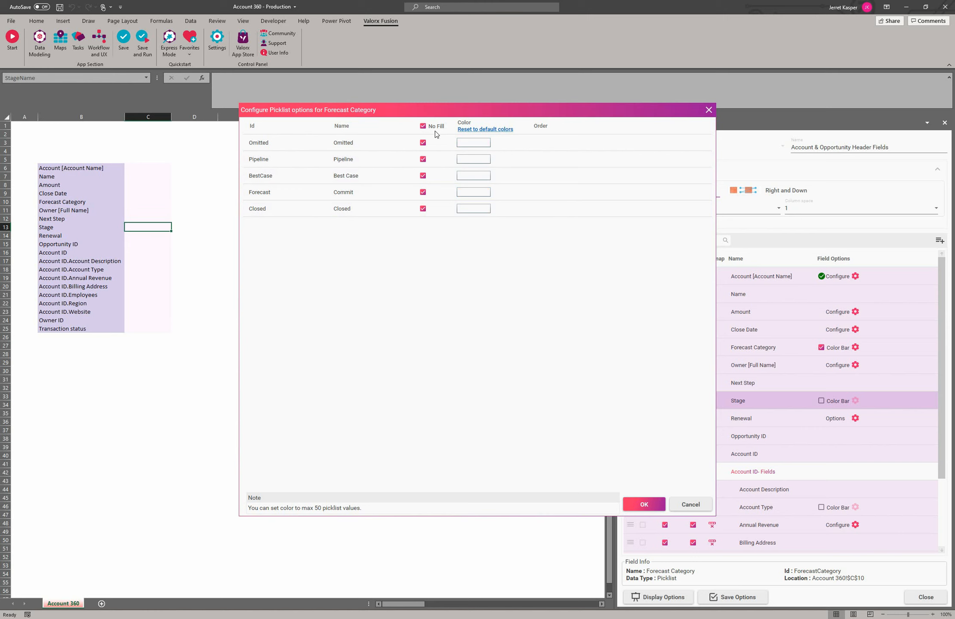
left_click(423, 208)
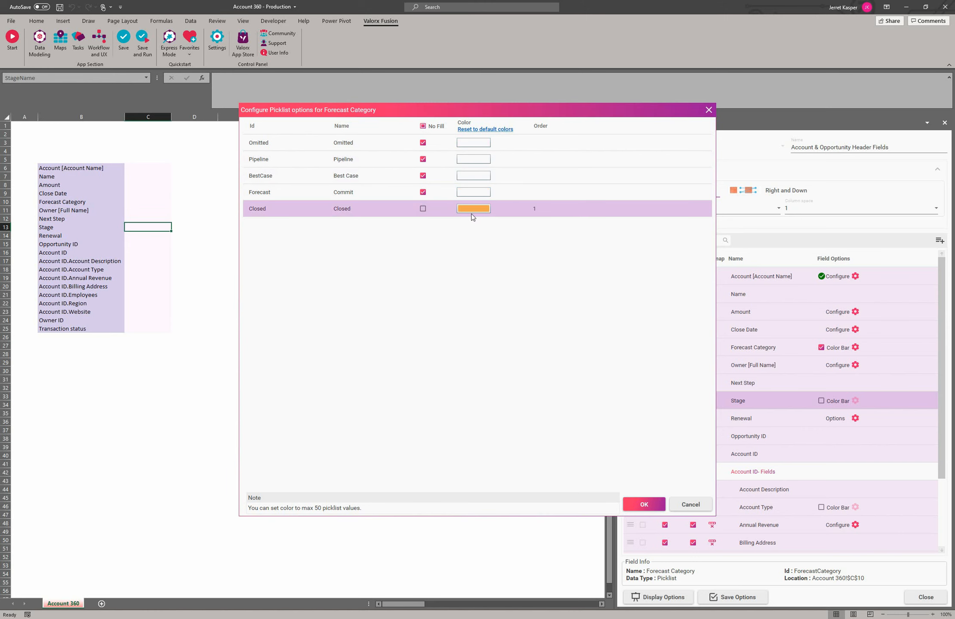
left_click(471, 211)
left_click(429, 362)
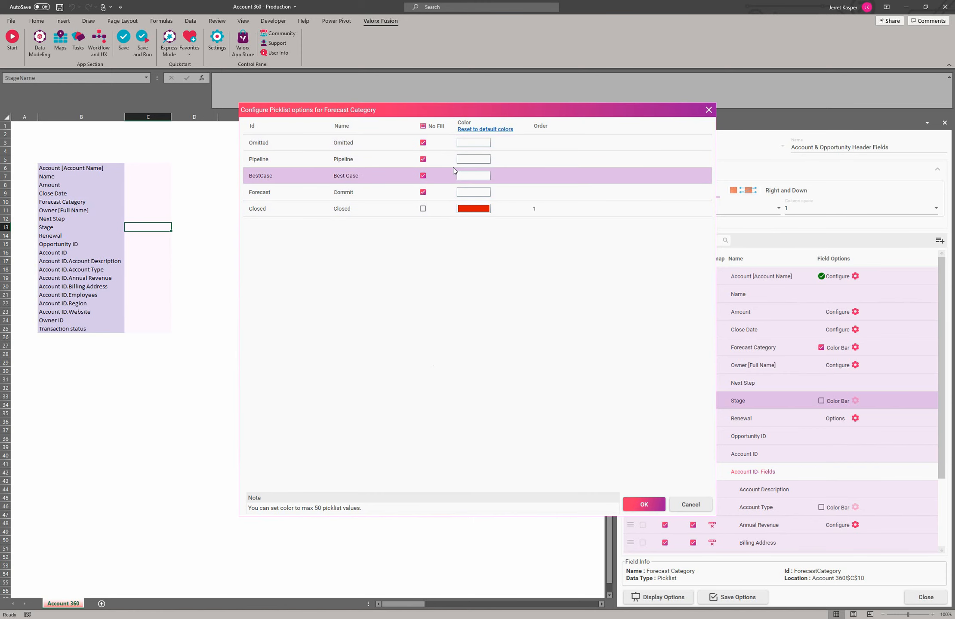
left_click(422, 159)
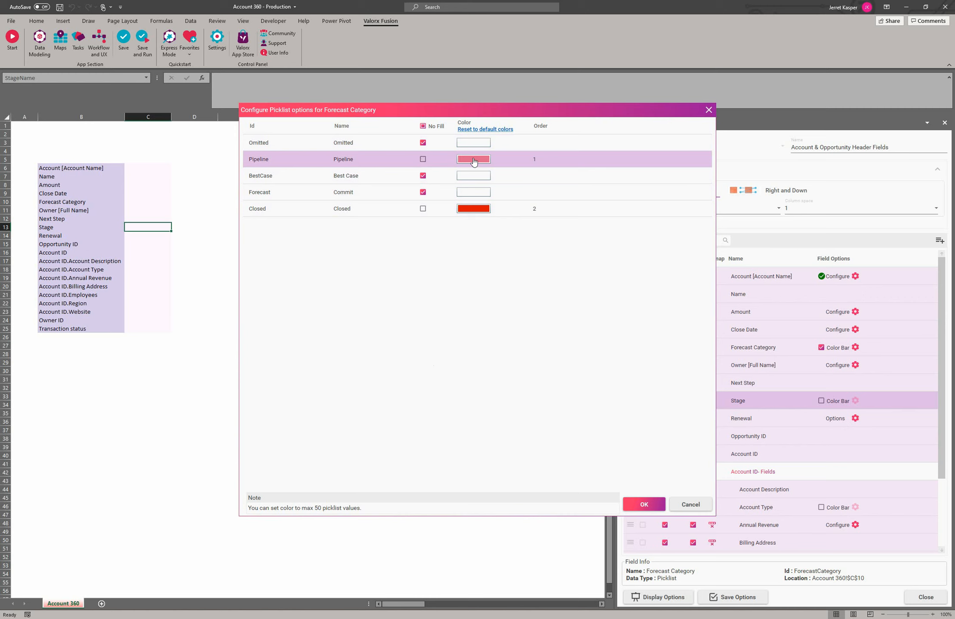
left_click(479, 130)
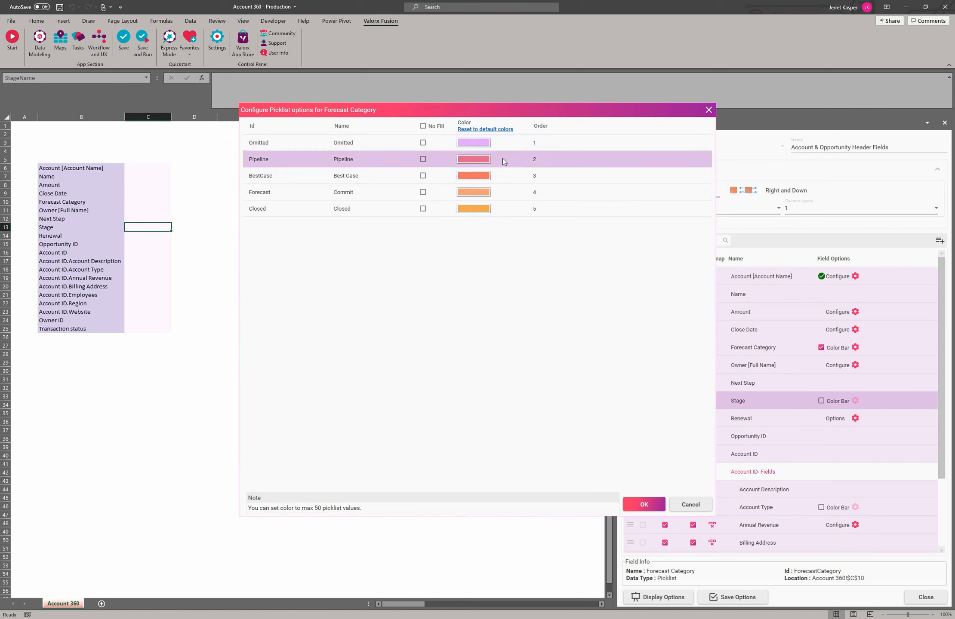
left_click(635, 505)
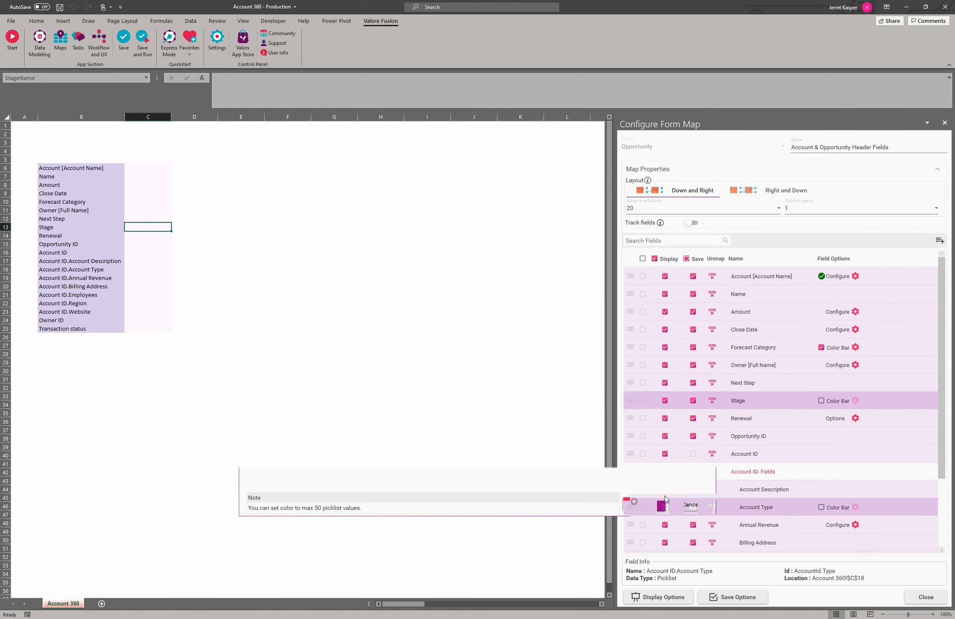
Enable the color bar for Stage and give Renewal custom alternate values, Correct for true and Incorrect for false.
left_click(821, 402)
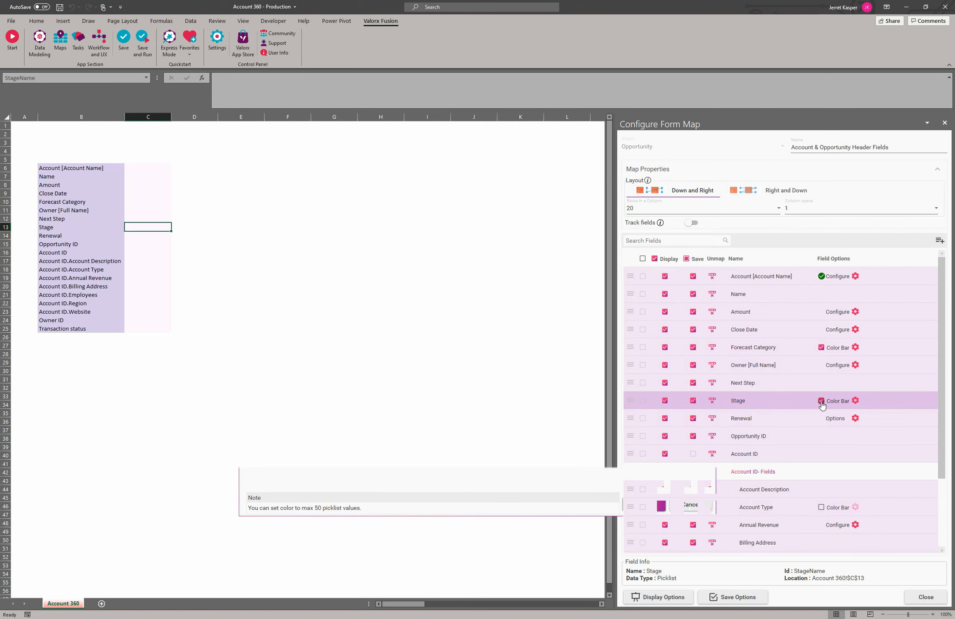
left_click(854, 419)
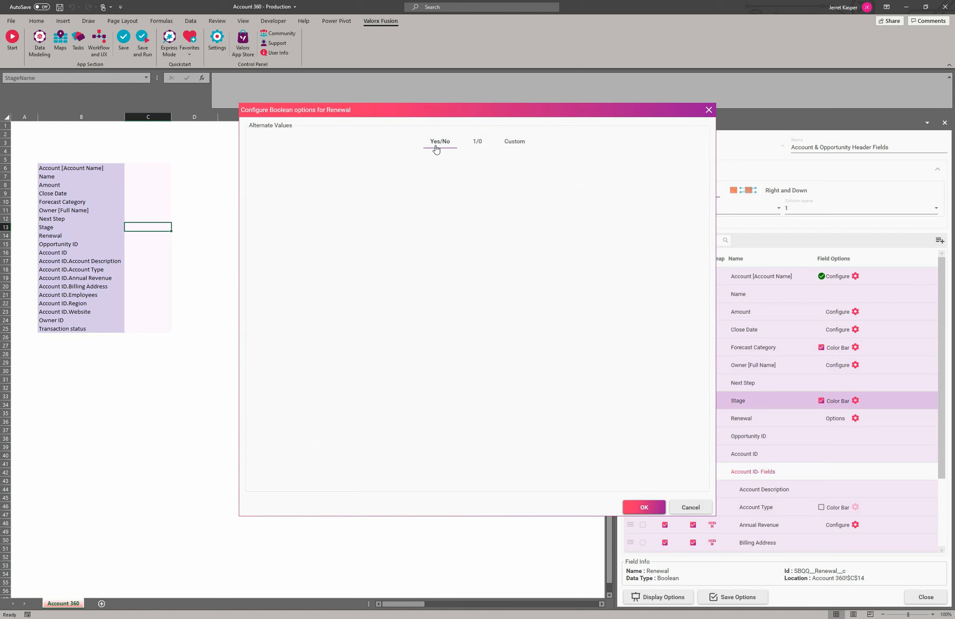
left_click(478, 144)
left_click(507, 144)
left_click(491, 160)
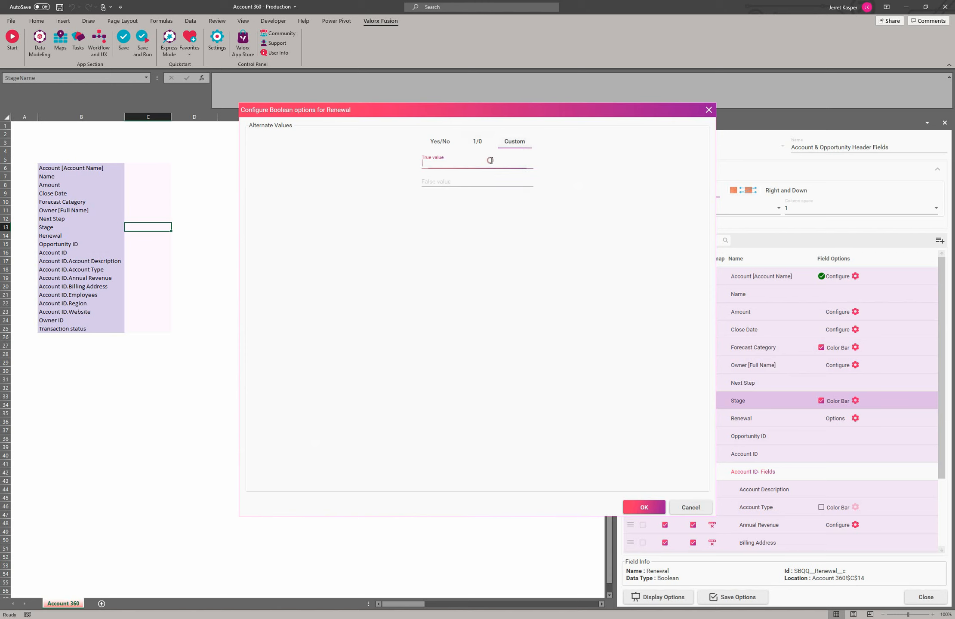
type("Correct")
key("Tab")
type("In")
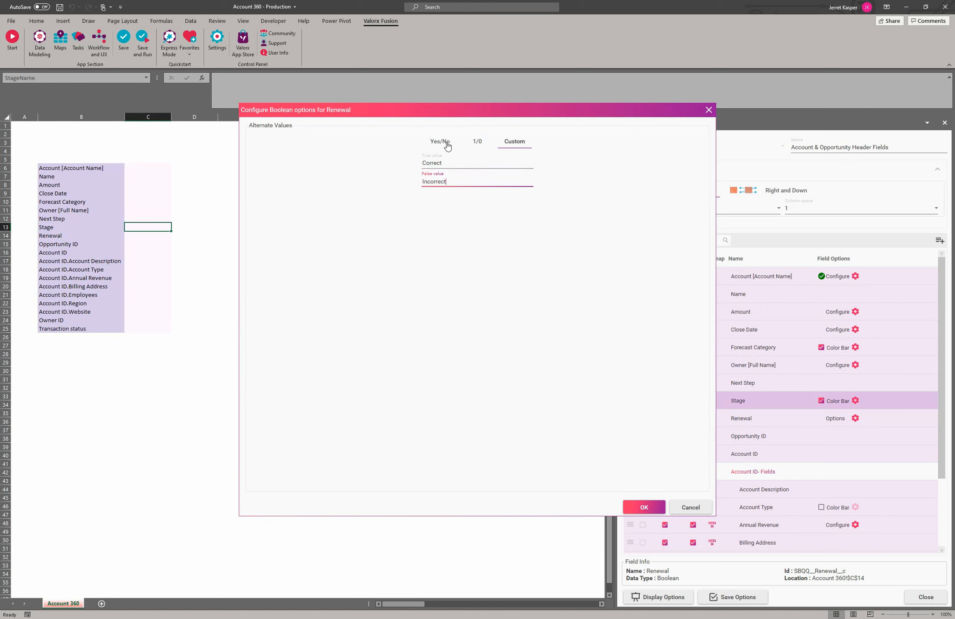
left_click(642, 505)
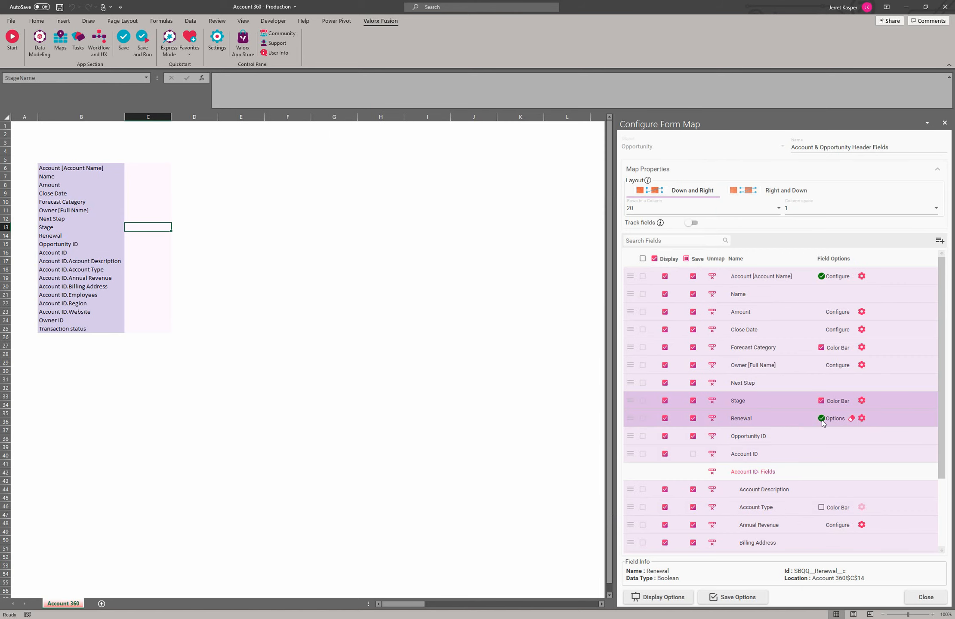
Try toggling AutoFit Columns and View Gridlines in the map's display options, restore both, and check the named range formats.
scroll(825, 440, "down", 3)
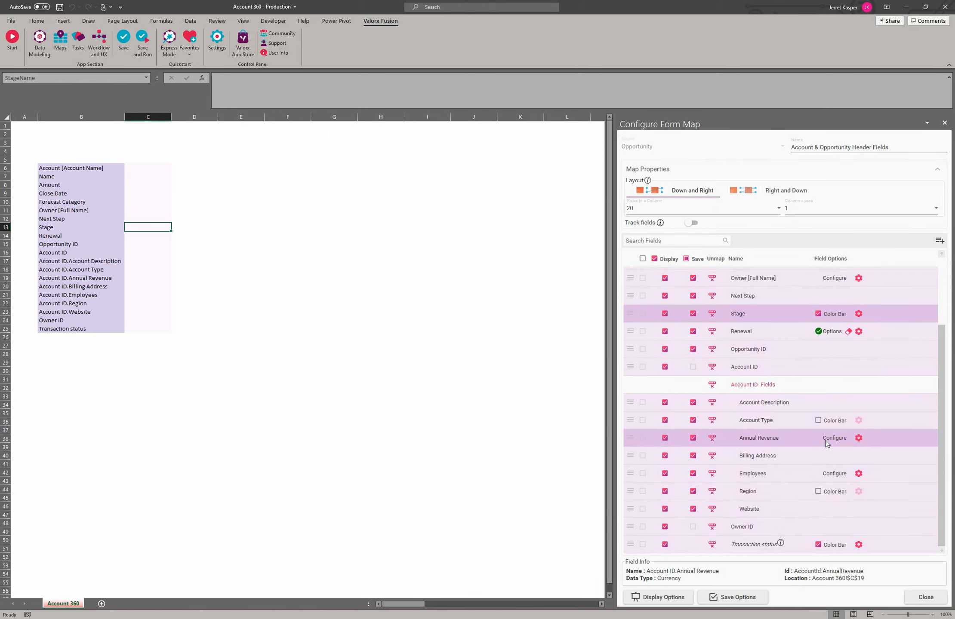
scroll(825, 440, "up", 3)
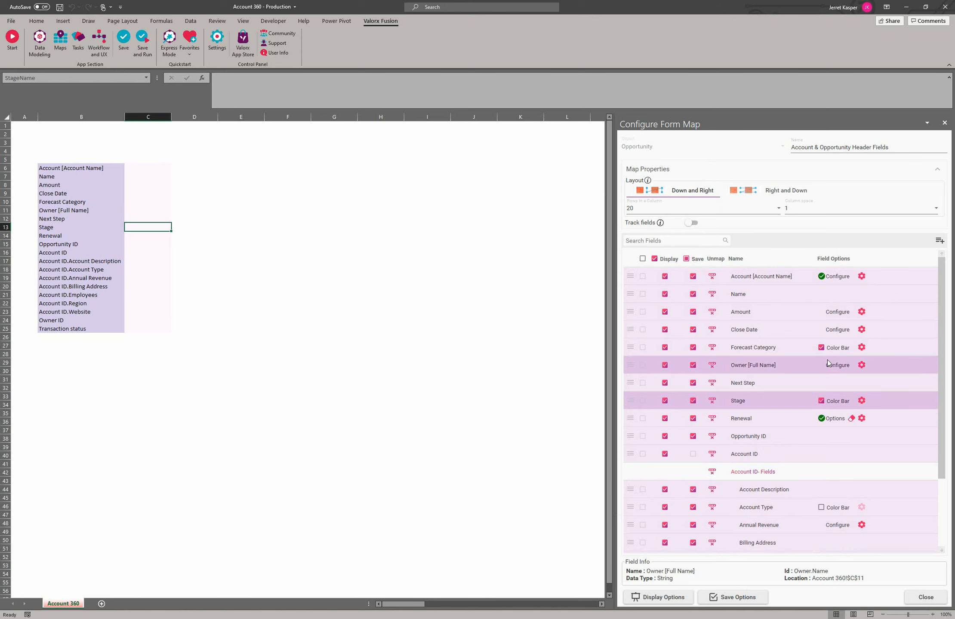
left_click(658, 598)
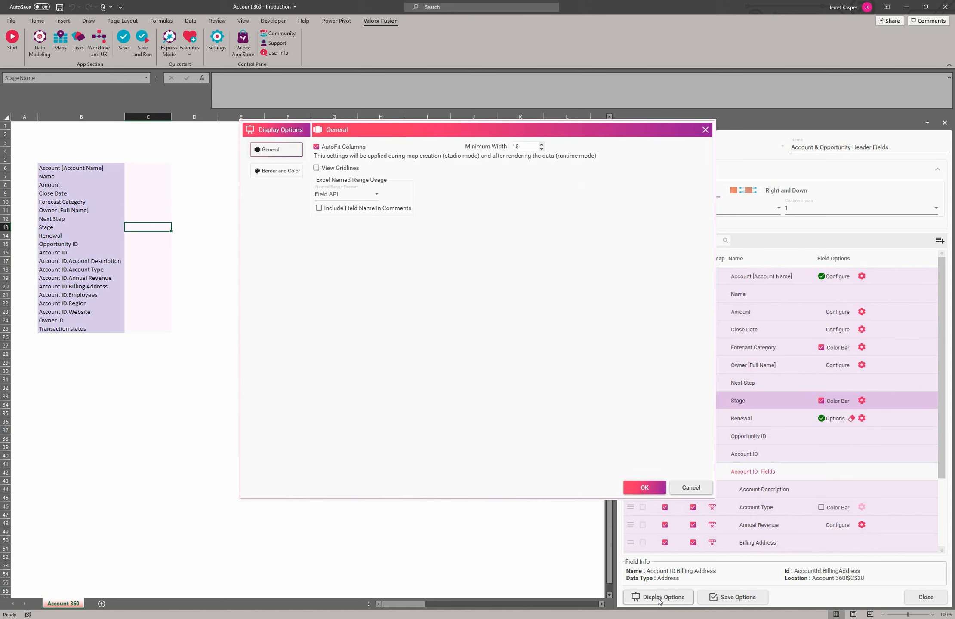
left_click(341, 146)
left_click(341, 146)
left_click(339, 168)
left_click(339, 169)
left_click(373, 197)
left_click(374, 195)
left_click(371, 198)
left_click(369, 197)
Try the No Border option for the form map and restore the Default border.
left_click(271, 172)
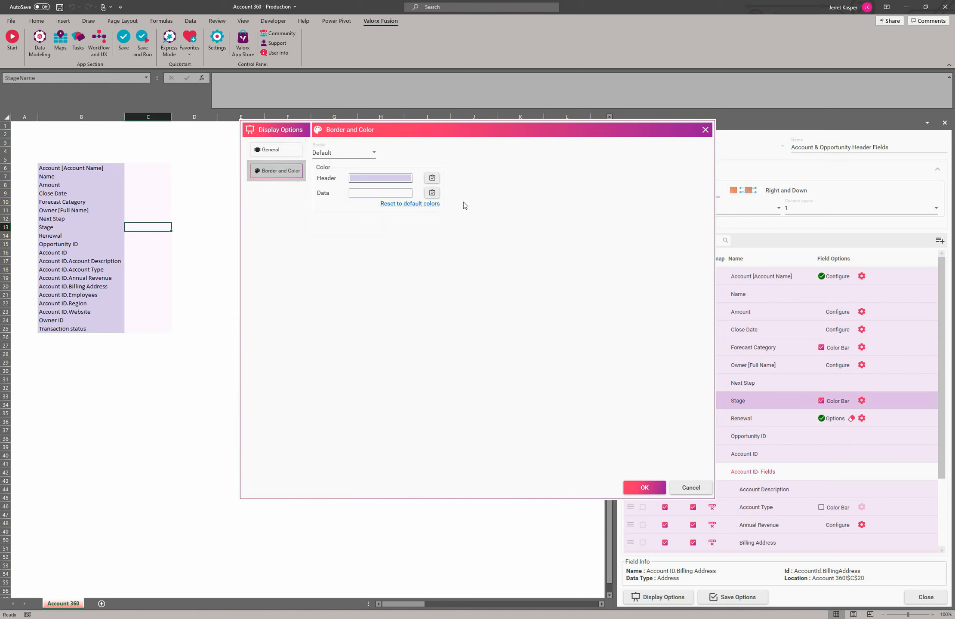
left_click(352, 154)
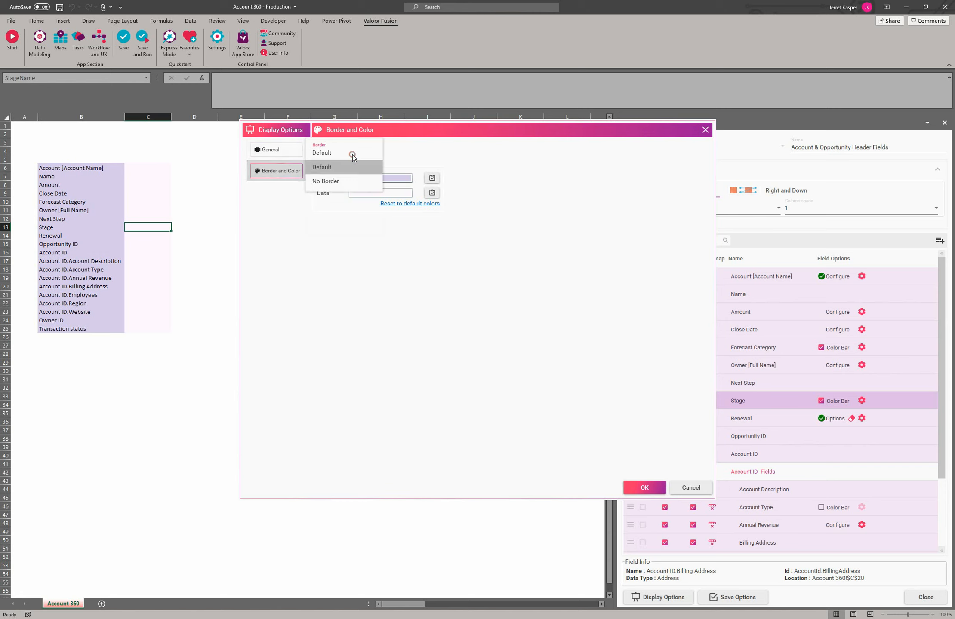
left_click(342, 181)
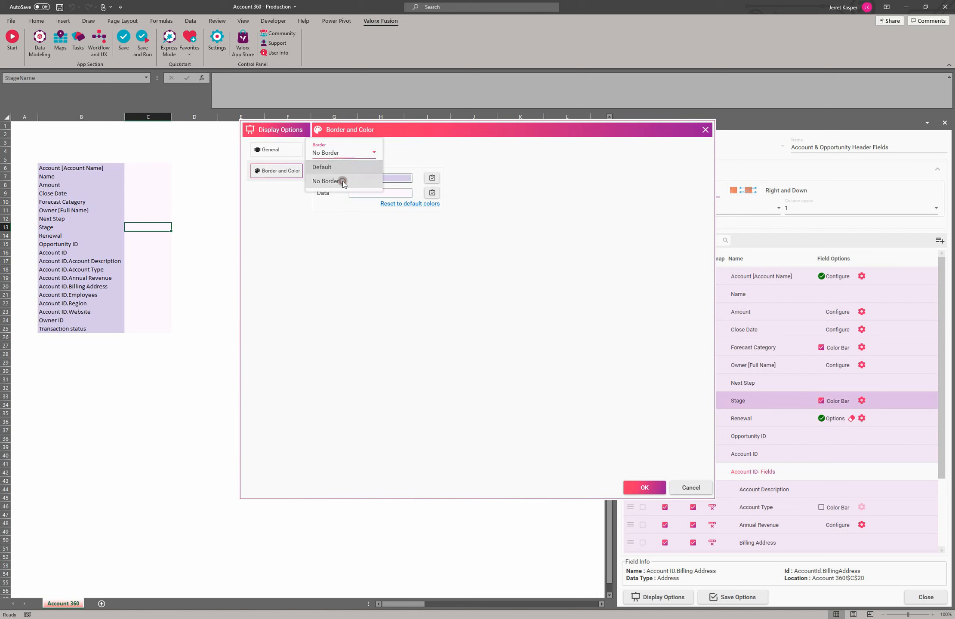
left_click(349, 153)
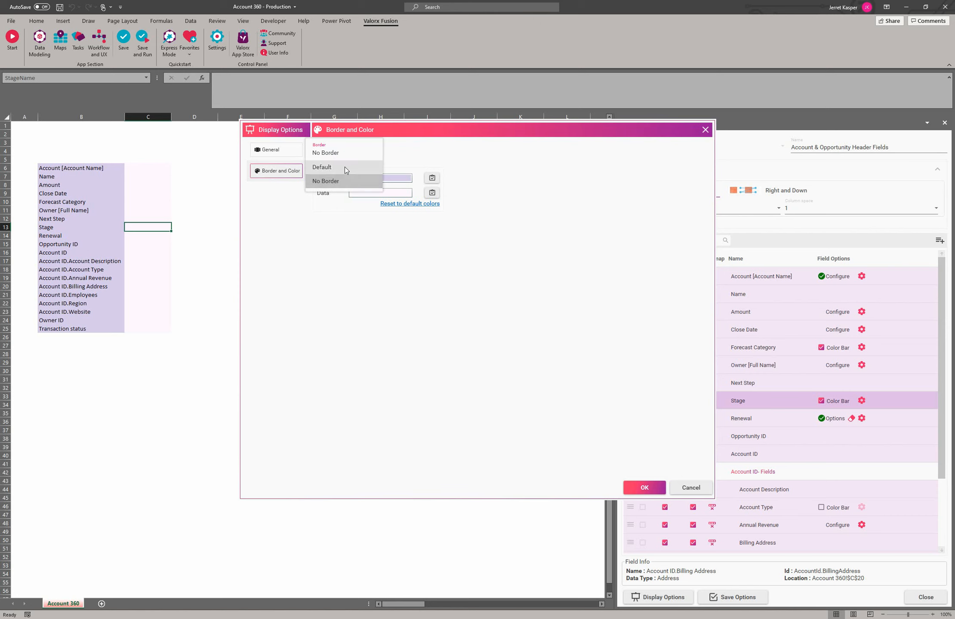
left_click(345, 167)
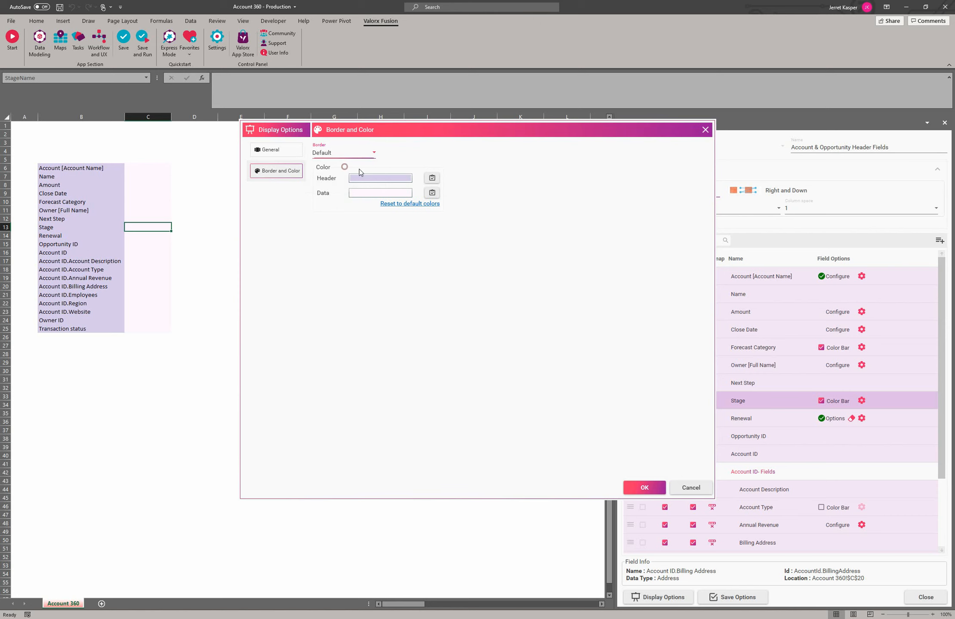
Try a different header color, reset the map to its default colors, and accept the display options.
left_click(404, 178)
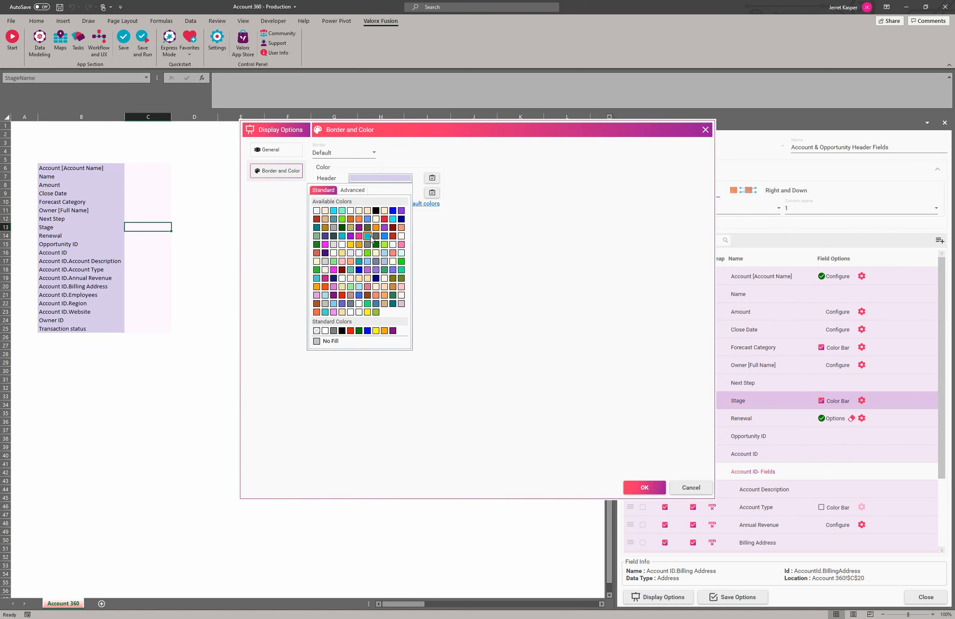
left_click(368, 237)
left_click(398, 204)
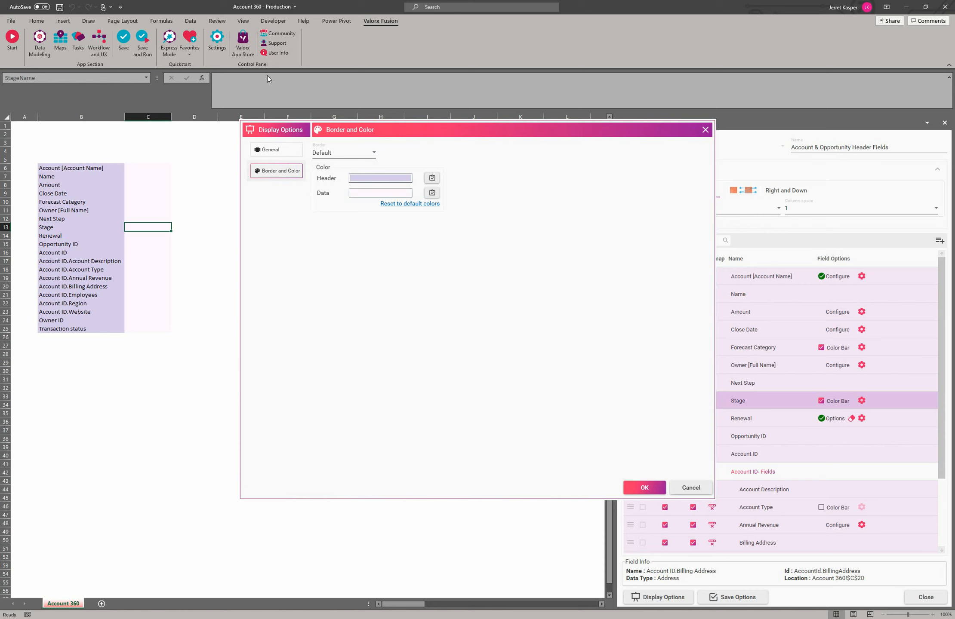
left_click(647, 488)
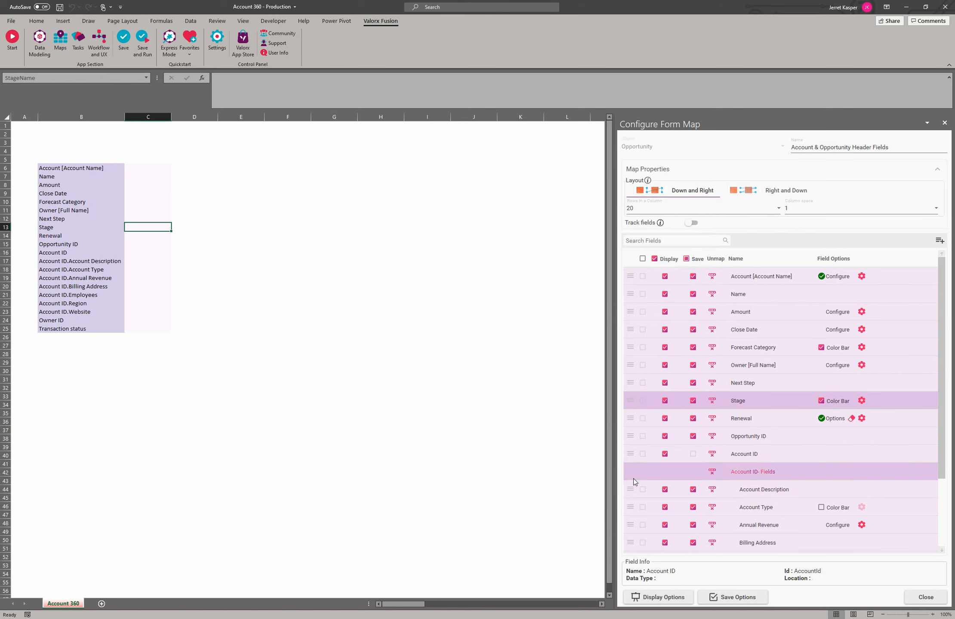
Open the form map's save options and view the explanation of Batch Size.
left_click(731, 602)
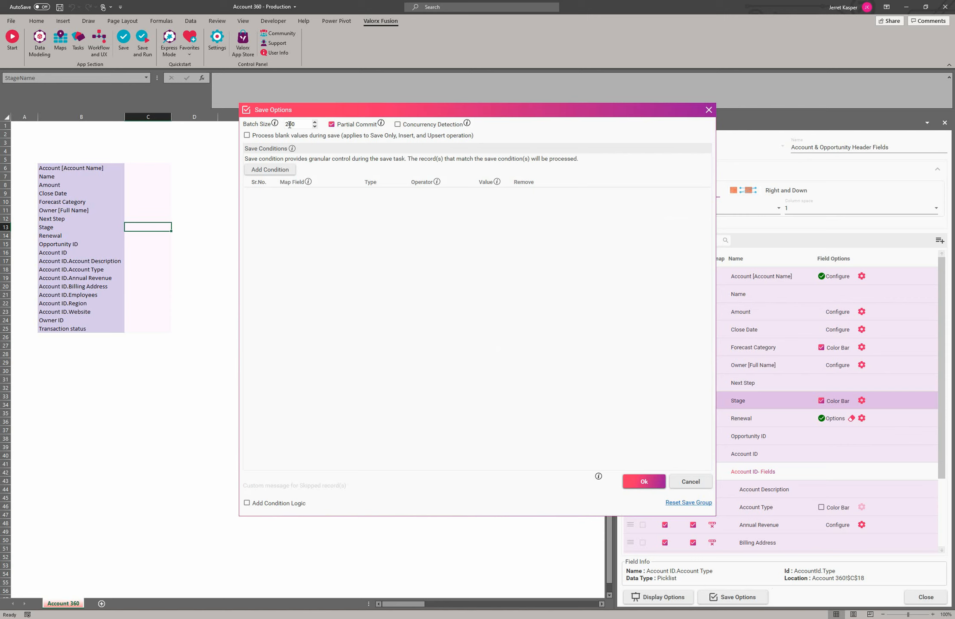
mouse_move(275, 125)
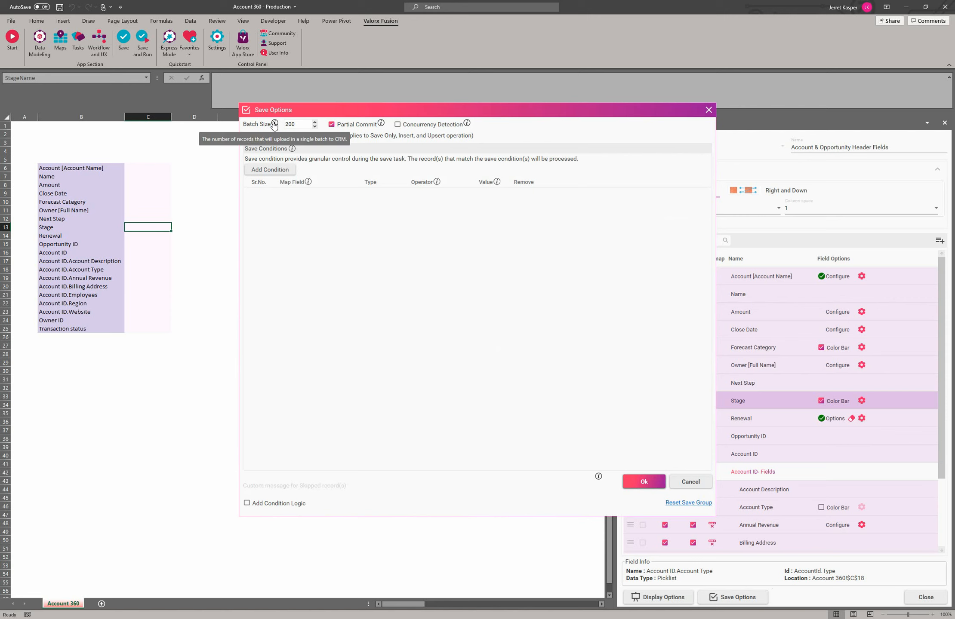
Try a batch size of 198 and toggle processing of blank values during save, restoring the batch size to 200.
left_click(315, 127)
left_click(314, 127)
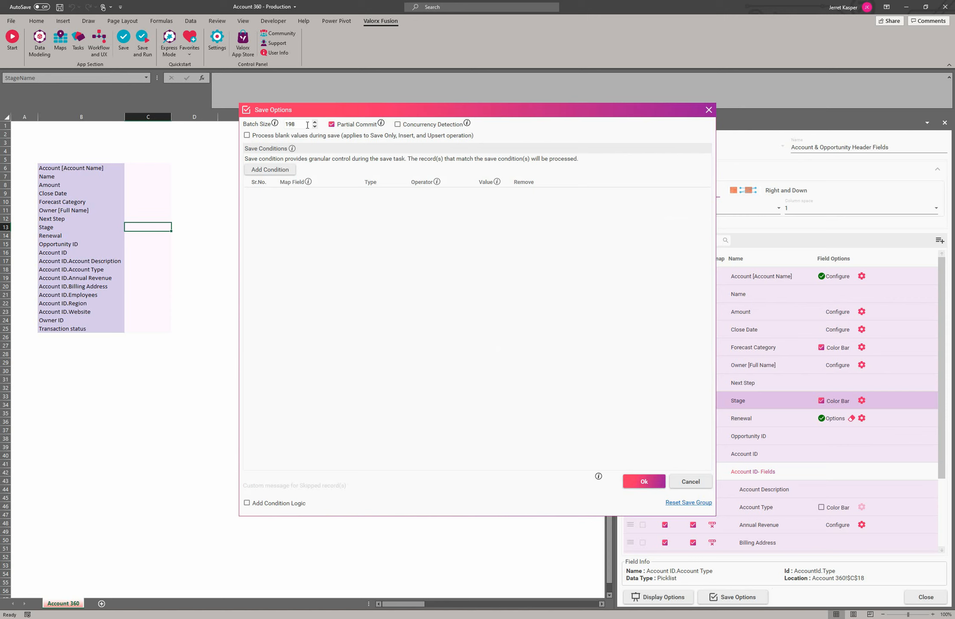
type("1")
key("BackSpace")
type("200")
left_click(340, 137)
left_click(340, 136)
Add a save condition requiring that the Next Step field is not blank.
left_click(271, 170)
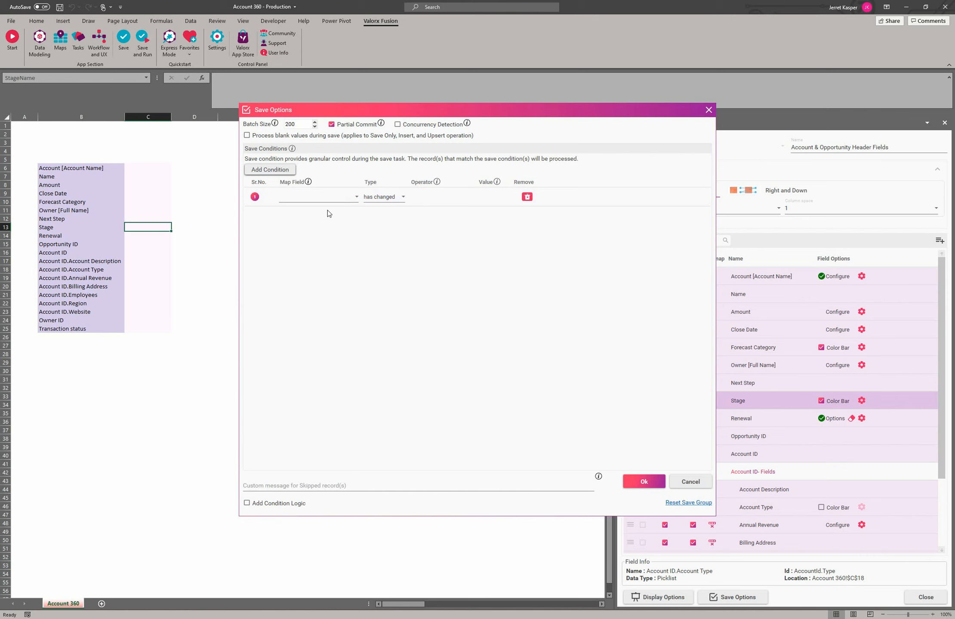
left_click(348, 198)
scroll(352, 223, "down", 2)
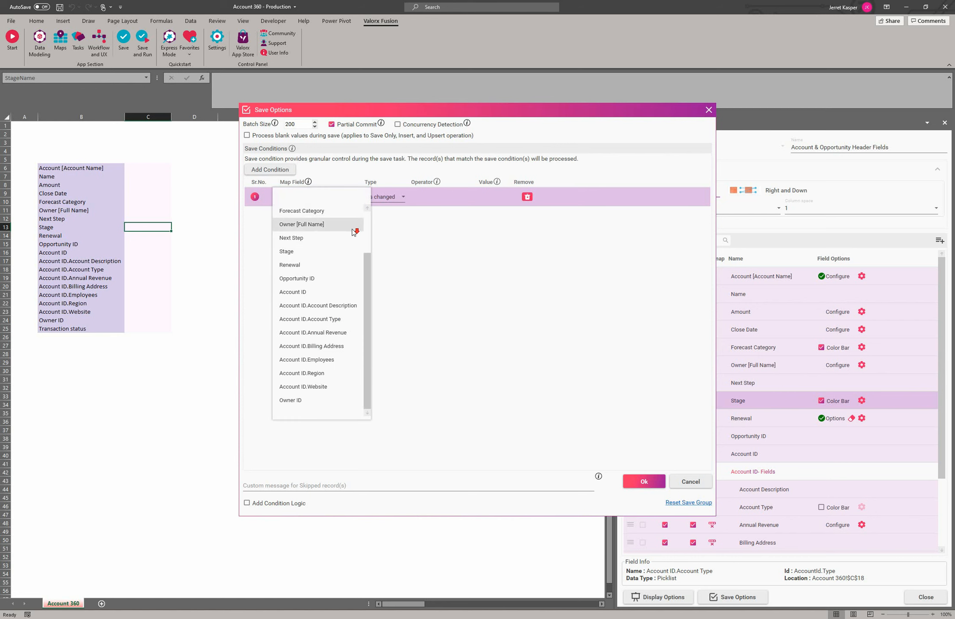
left_click(326, 238)
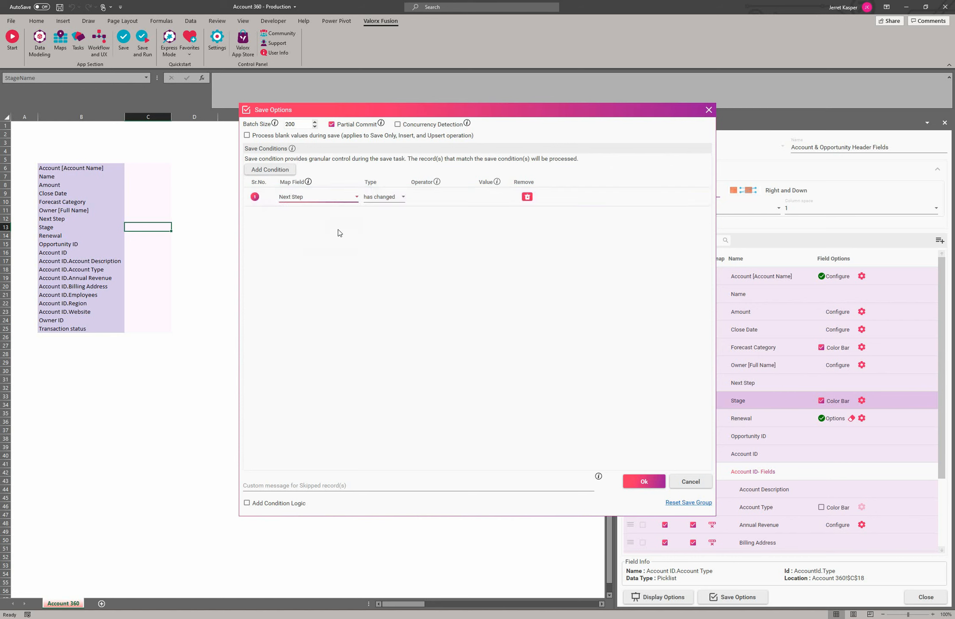
left_click(402, 197)
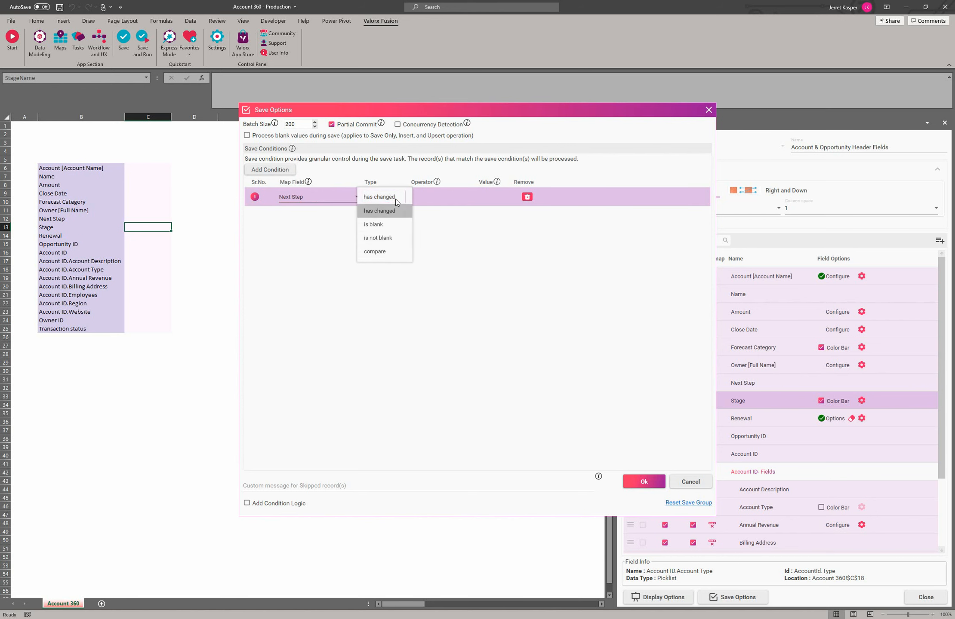
left_click(399, 239)
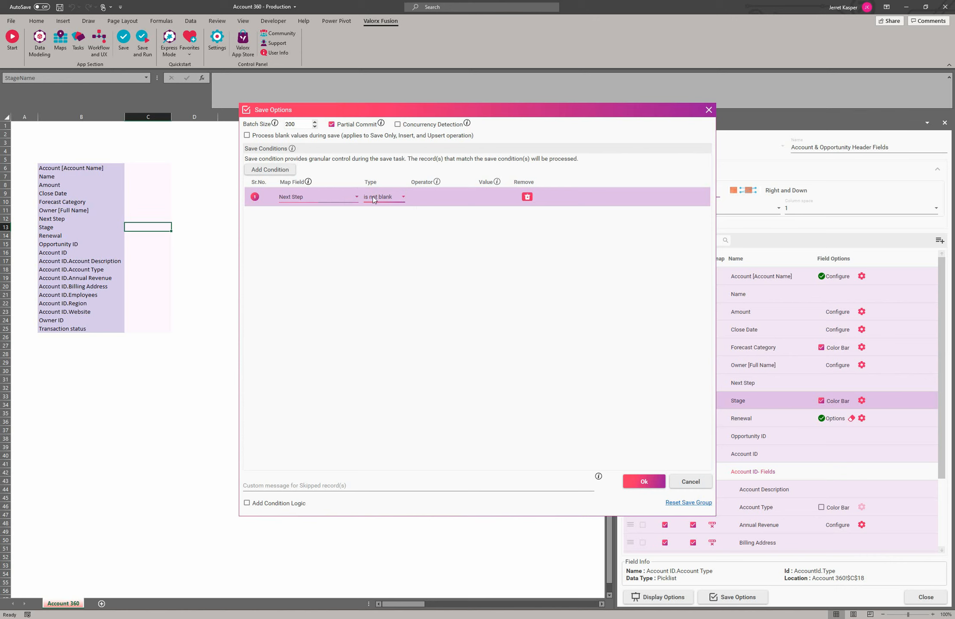
left_click(469, 236)
Try condition logic with three additional empty save conditions, turn the logic off again and remove the three conditions.
left_click(274, 505)
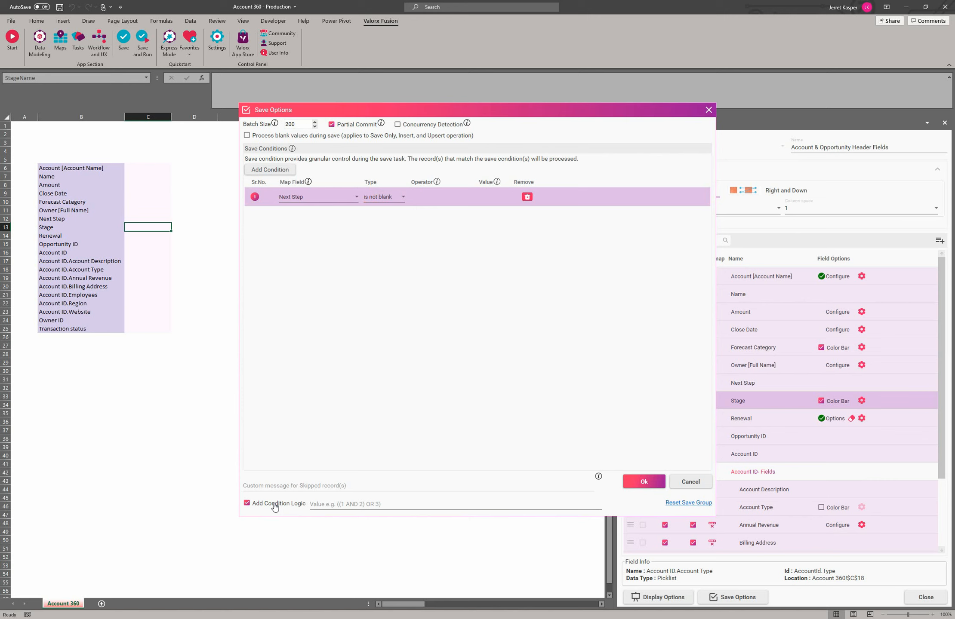
left_click(273, 173)
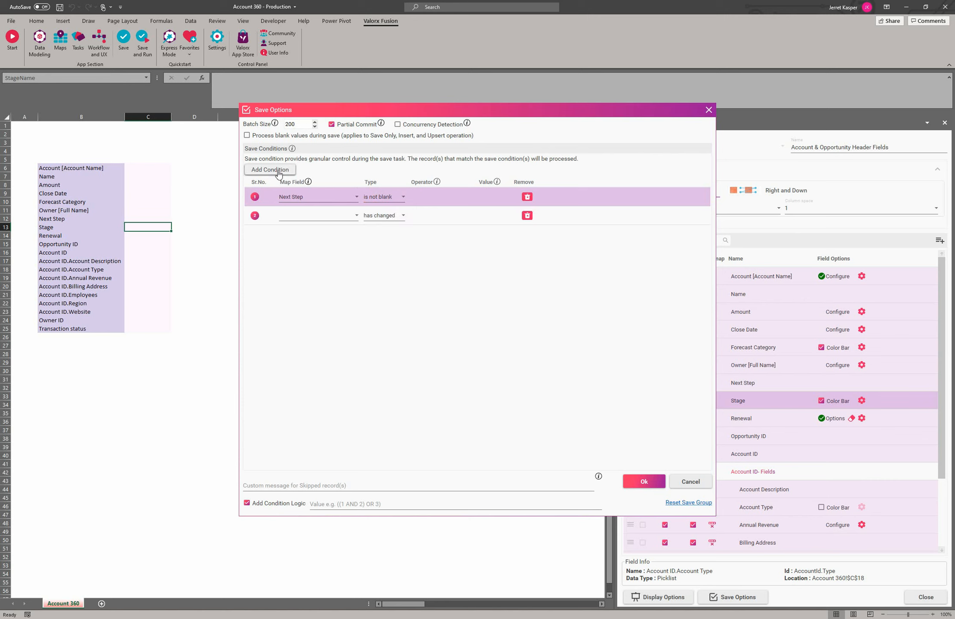
left_click(273, 171)
left_click(273, 171)
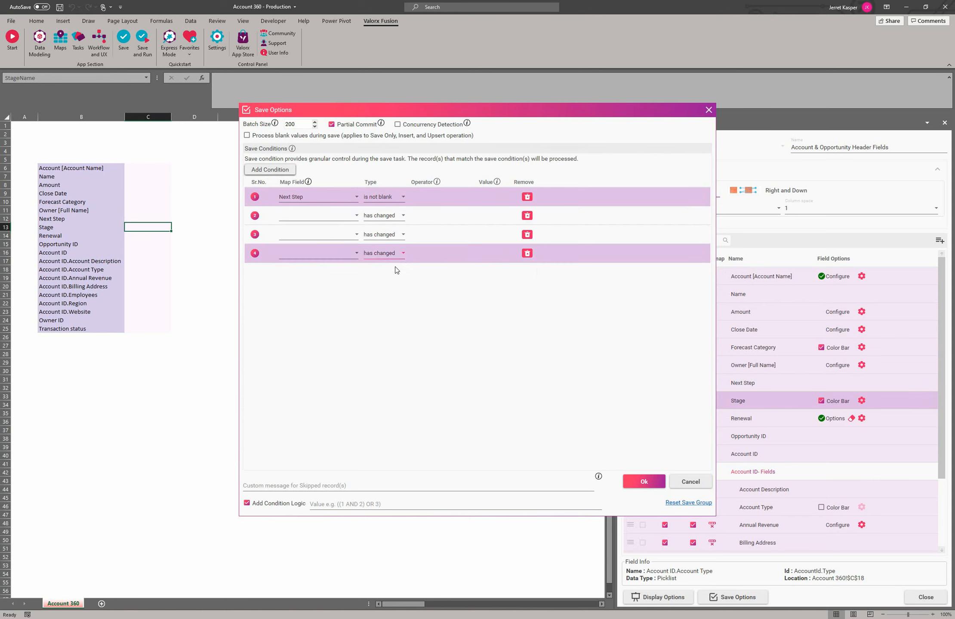
left_click(267, 504)
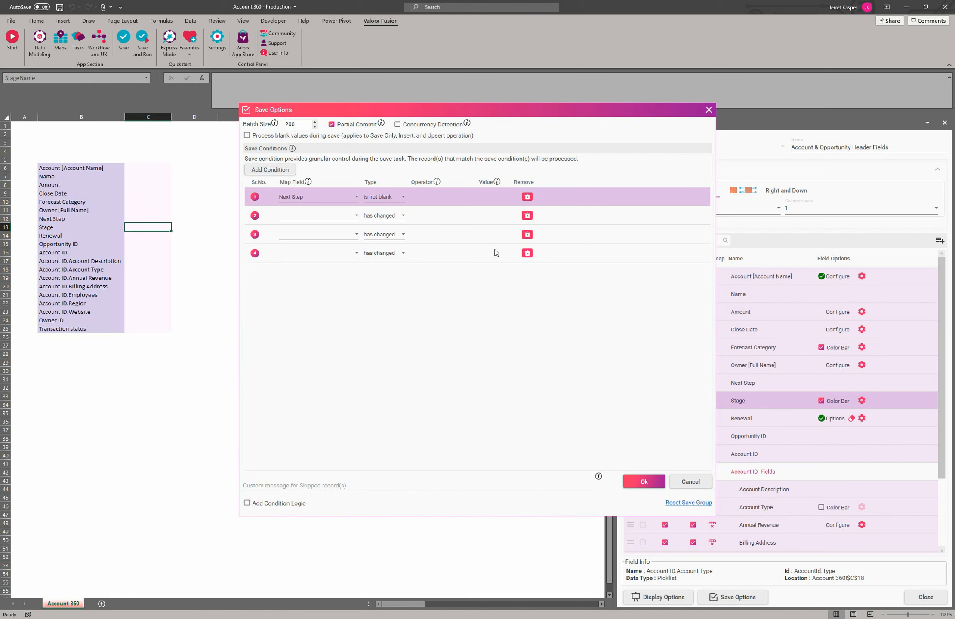
left_click(527, 253)
left_click(527, 235)
left_click(527, 216)
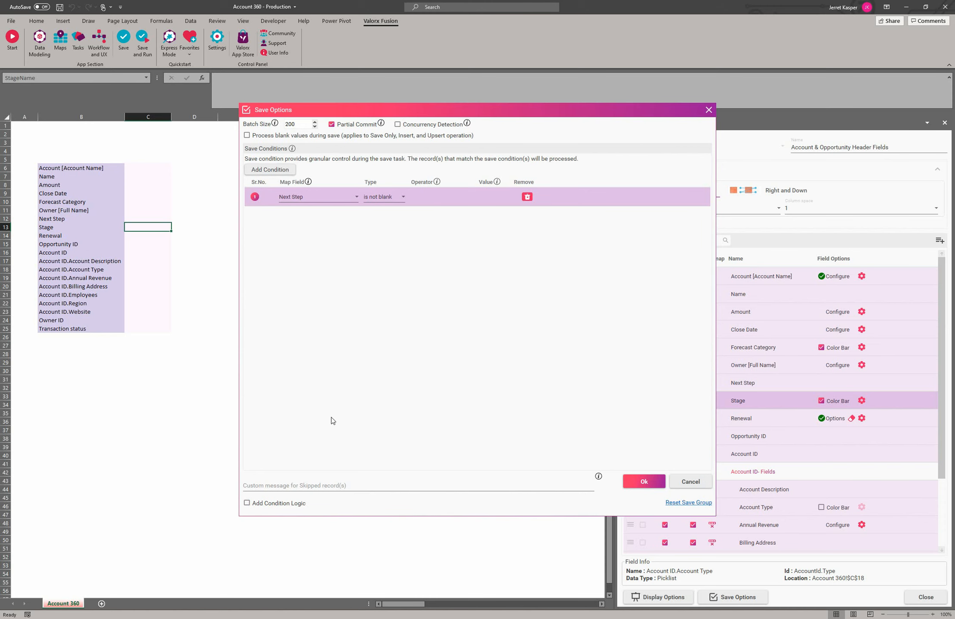
Set the custom message for skipped records to "Please fill our next steps" and accept the save options.
left_click(311, 482)
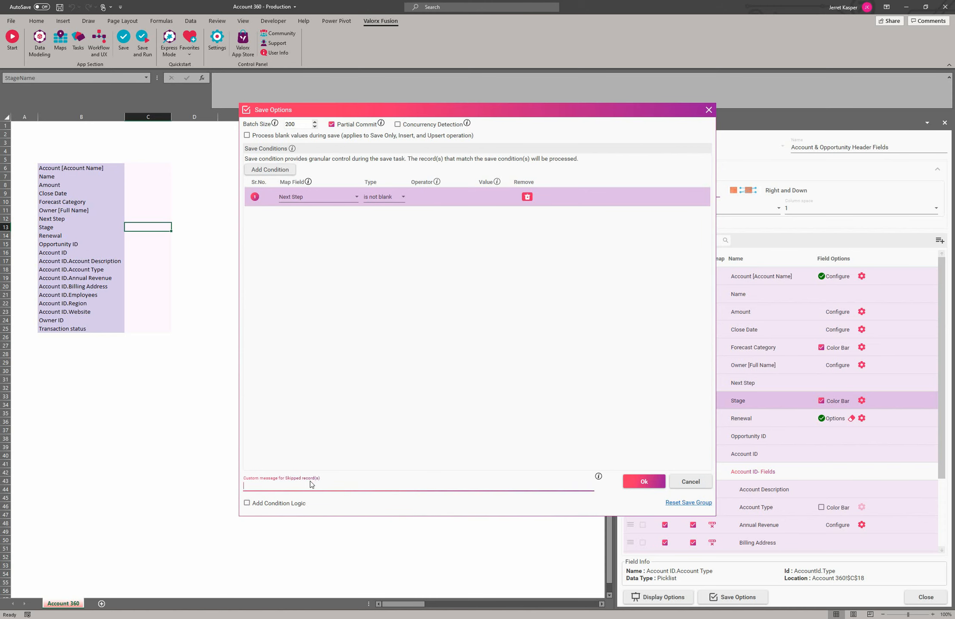
type("Please fill our next steps")
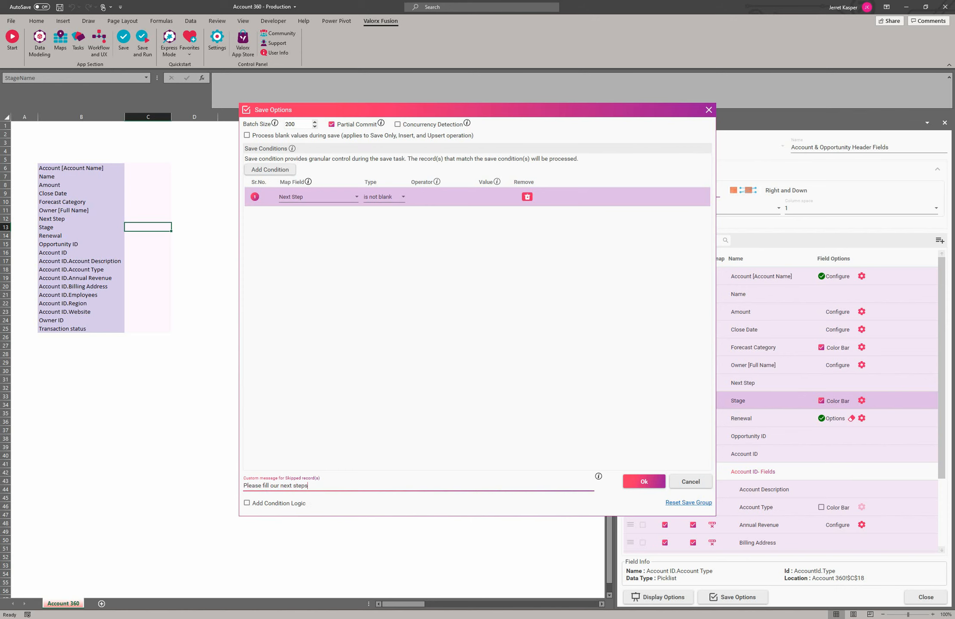
left_click(644, 481)
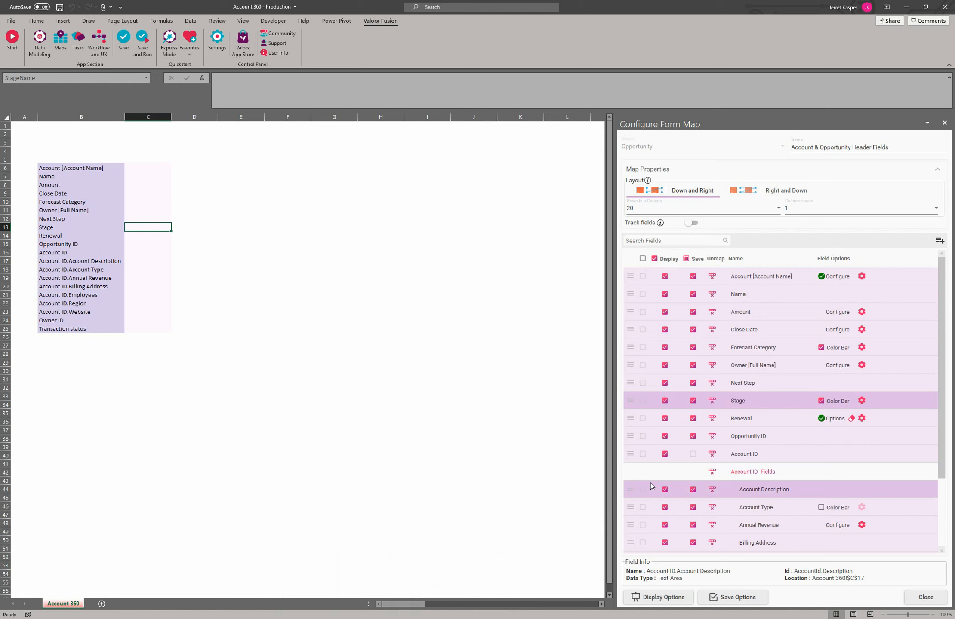